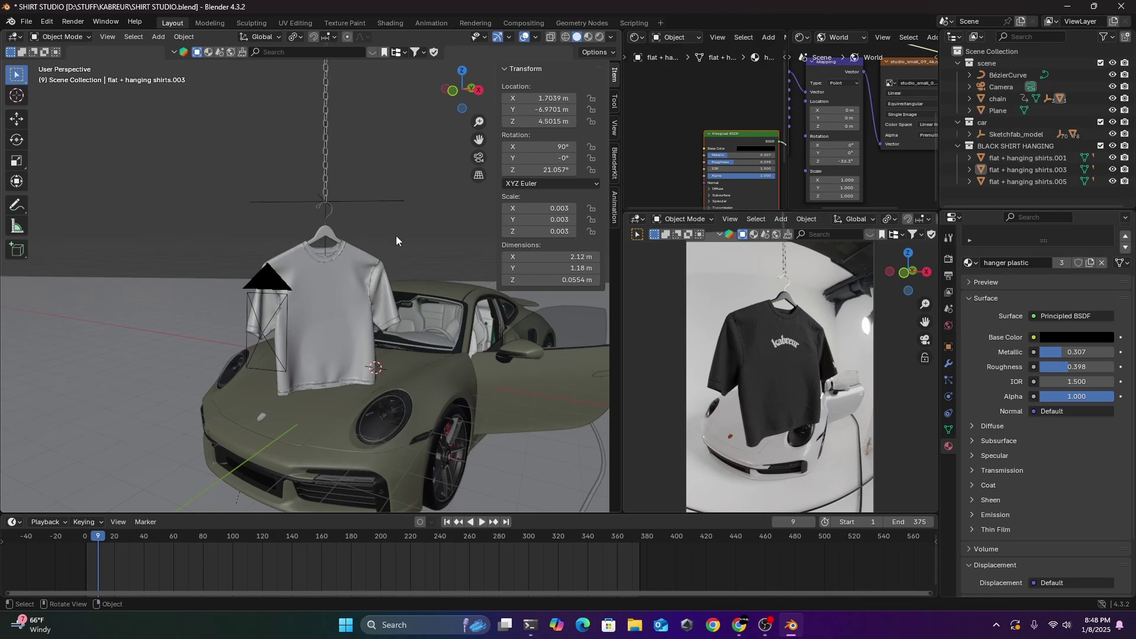
# Step: Pack the external resources into the SHIRT STUDIO blend file and save it before closing Blender
pyautogui.click(26, 21)
pyautogui.click(26, 22)
pyautogui.moveTo(85, 230)
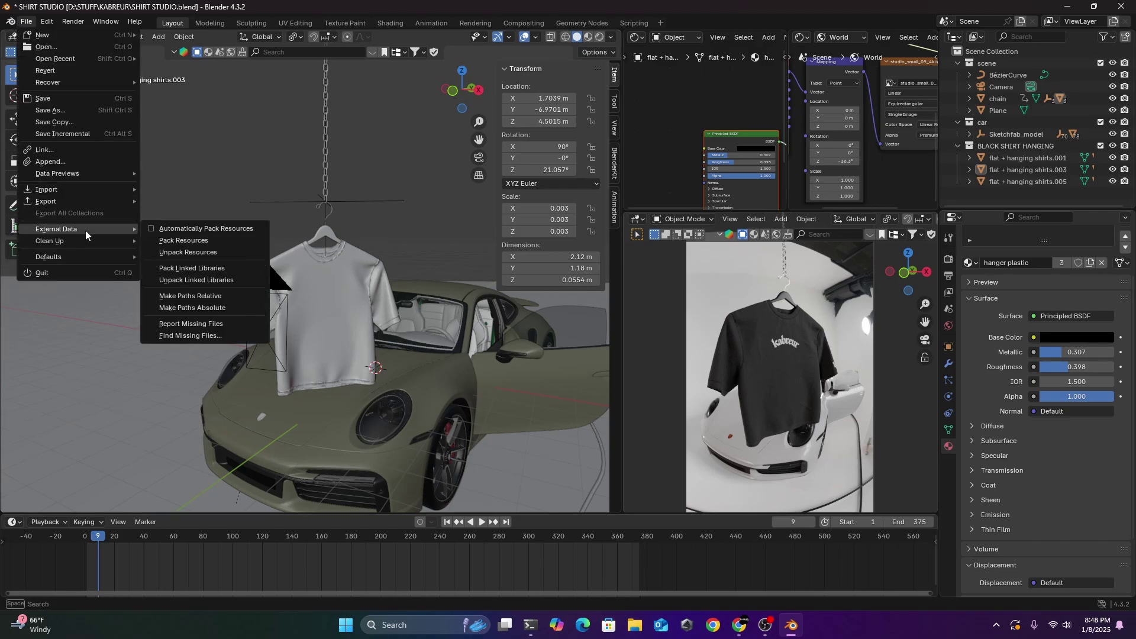
pyautogui.click(200, 241)
pyautogui.press('ctrl')
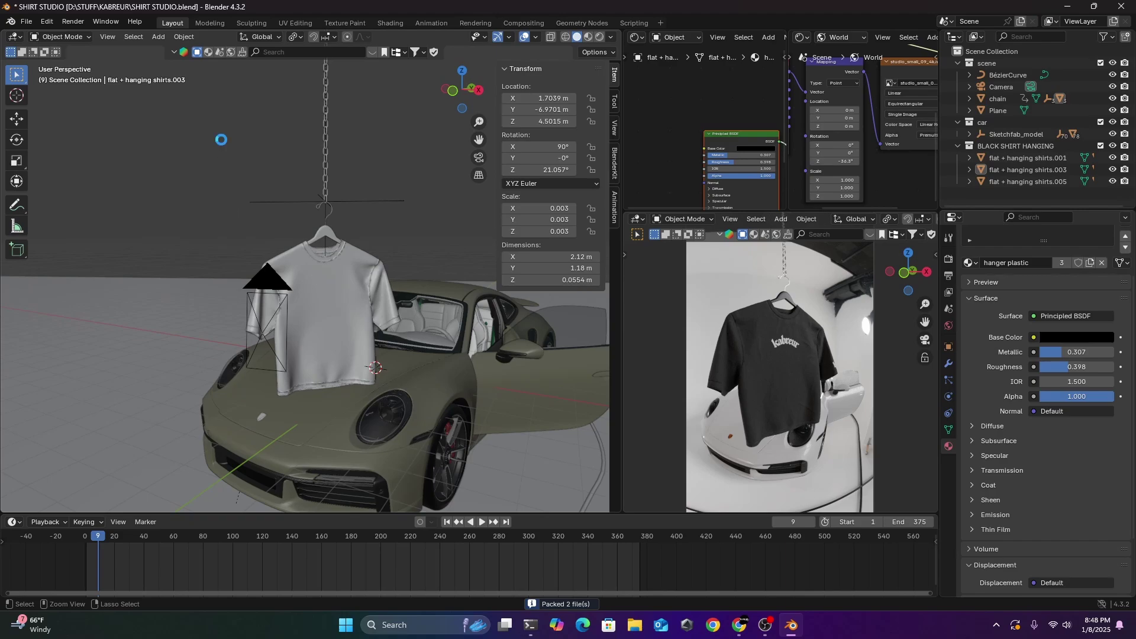
pyautogui.hotkey('ctrl', 's')
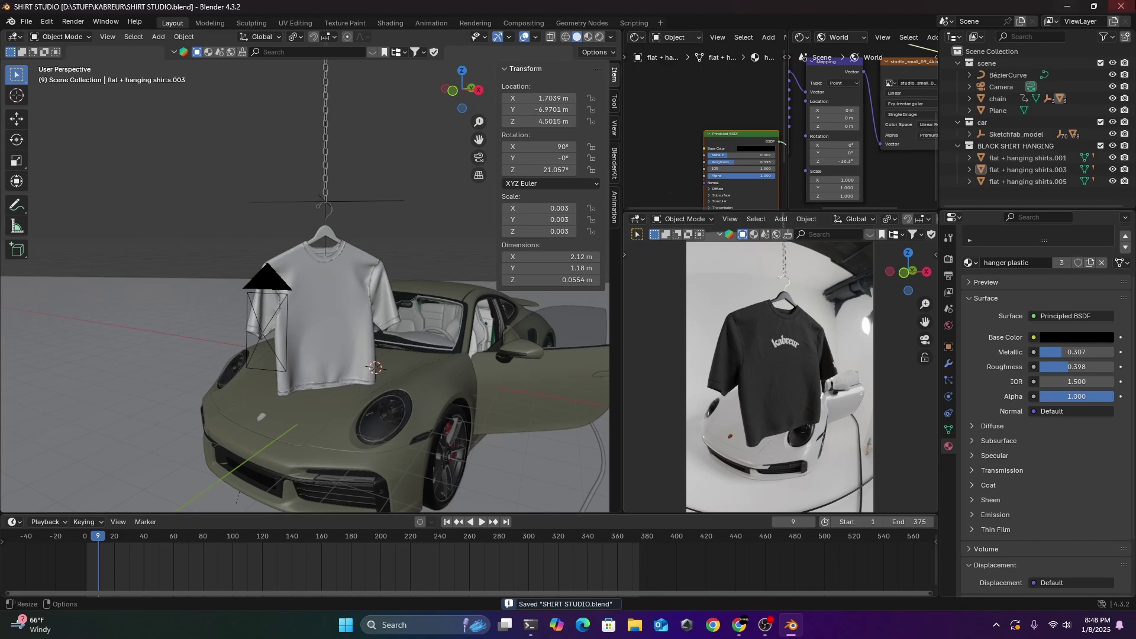
pyautogui.click(1121, 6)
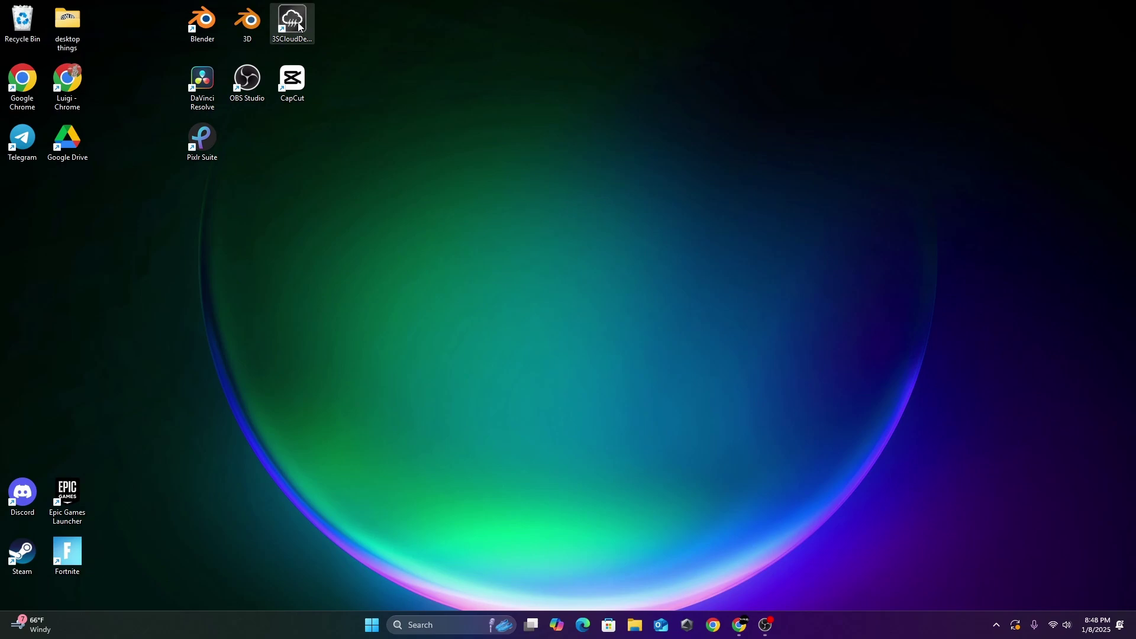
# Step: Switch to Chrome and check the RENDER FARM sign-up link in the free bundle document
pyautogui.click(742, 627)
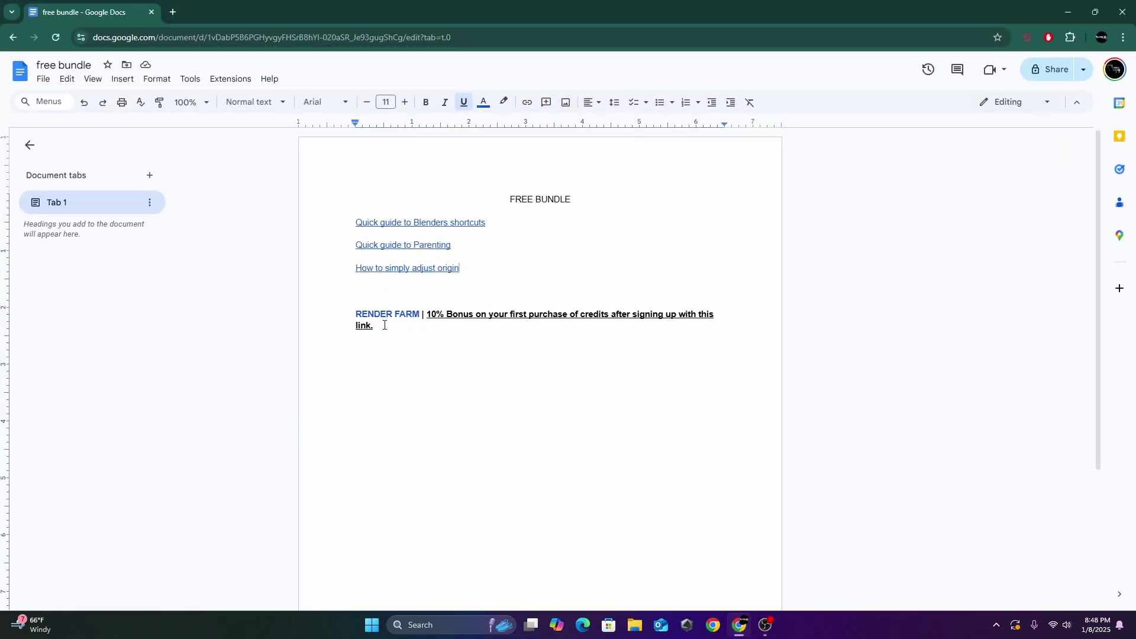
pyautogui.click(394, 313)
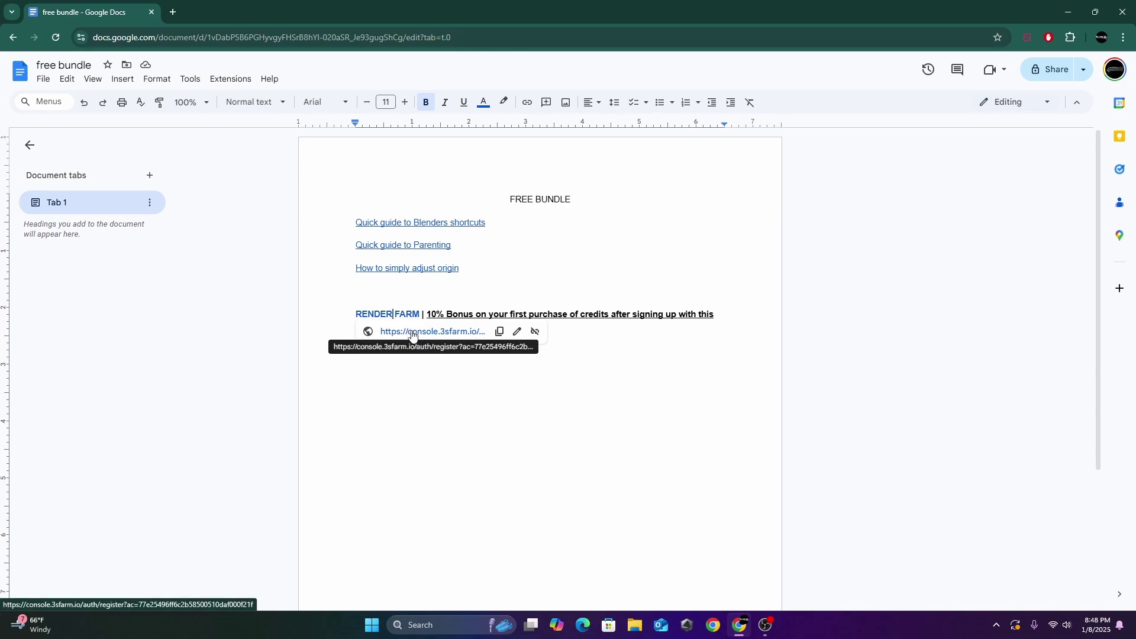
pyautogui.click(467, 298)
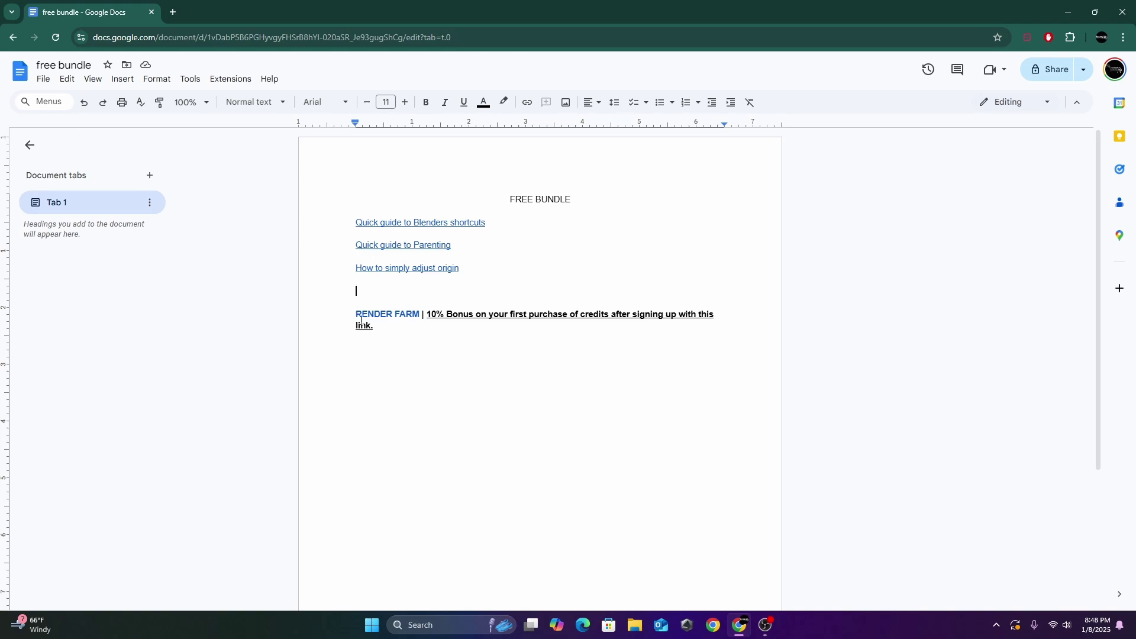
pyautogui.click(1065, 7)
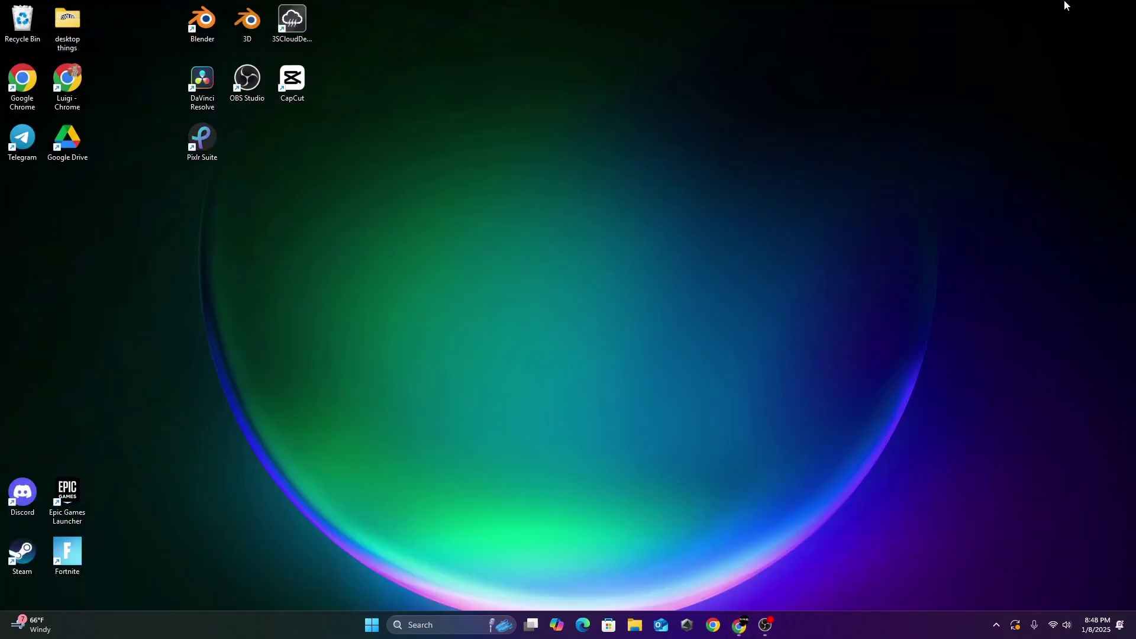
# Step: Open 3SCloudDesktop and start launching a new render
pyautogui.click(292, 26)
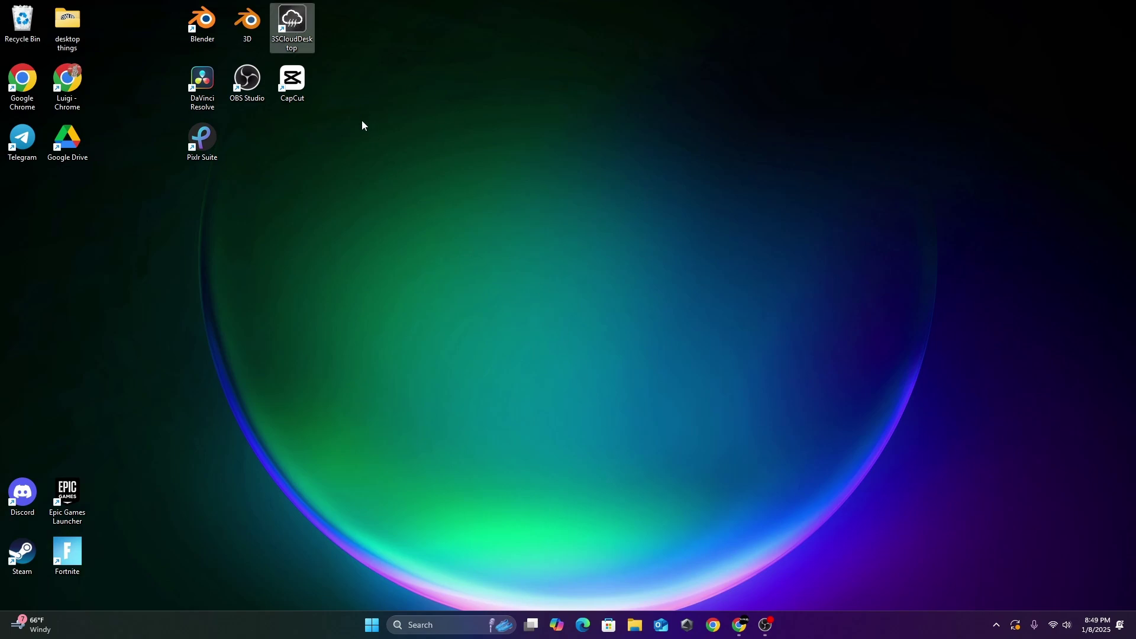
pyautogui.doubleClick(296, 27)
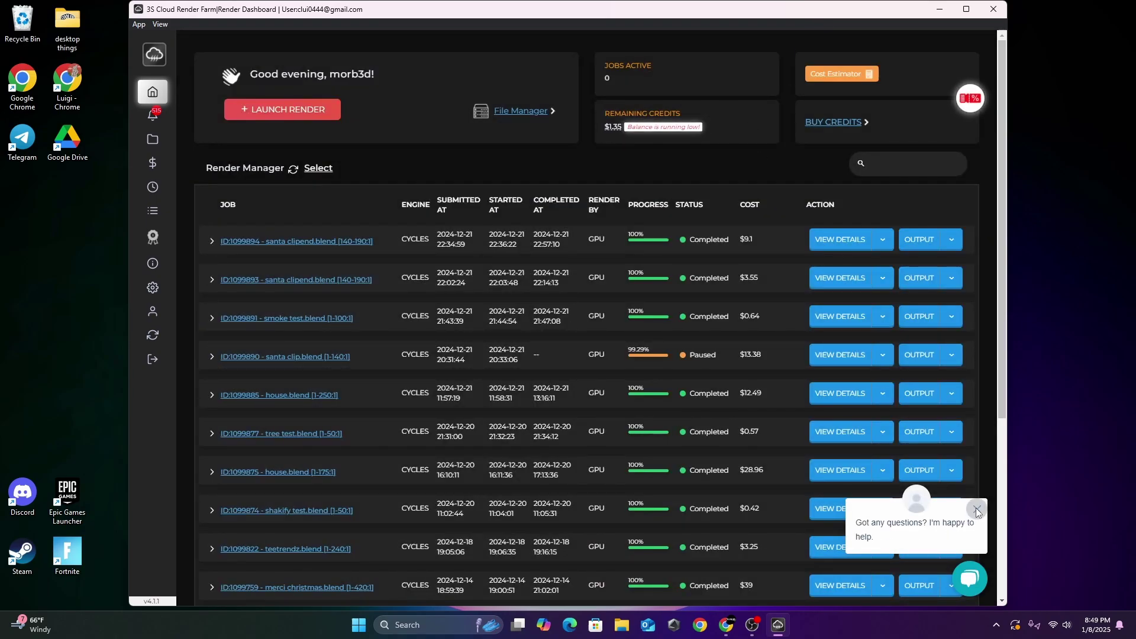
pyautogui.click(310, 111)
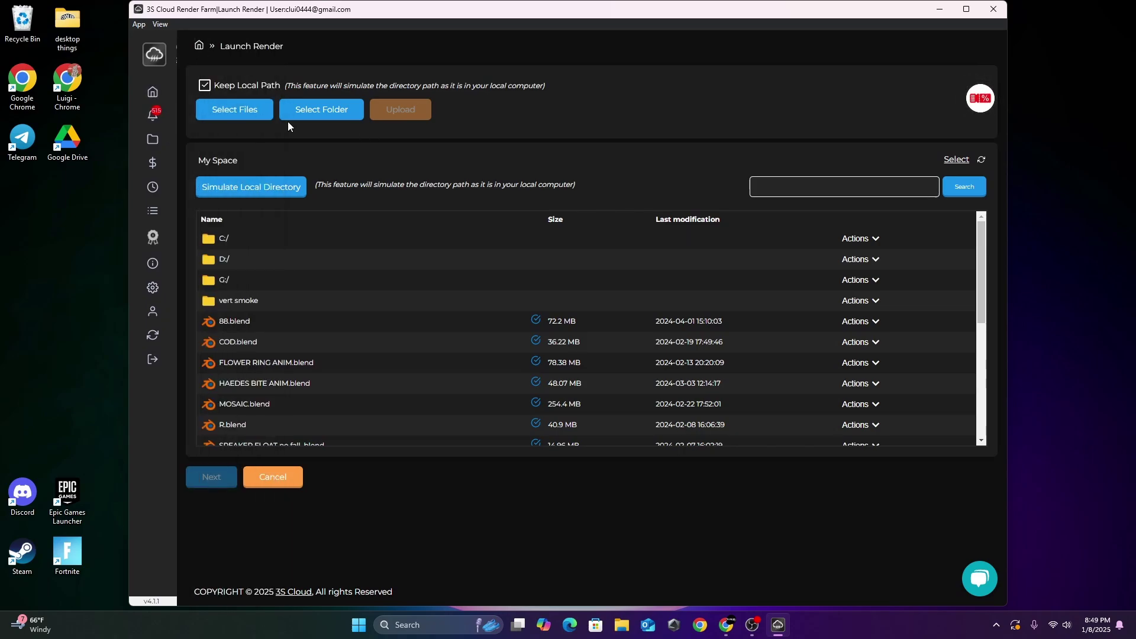
pyautogui.click(243, 112)
pyautogui.scroll(2, 73, 102)
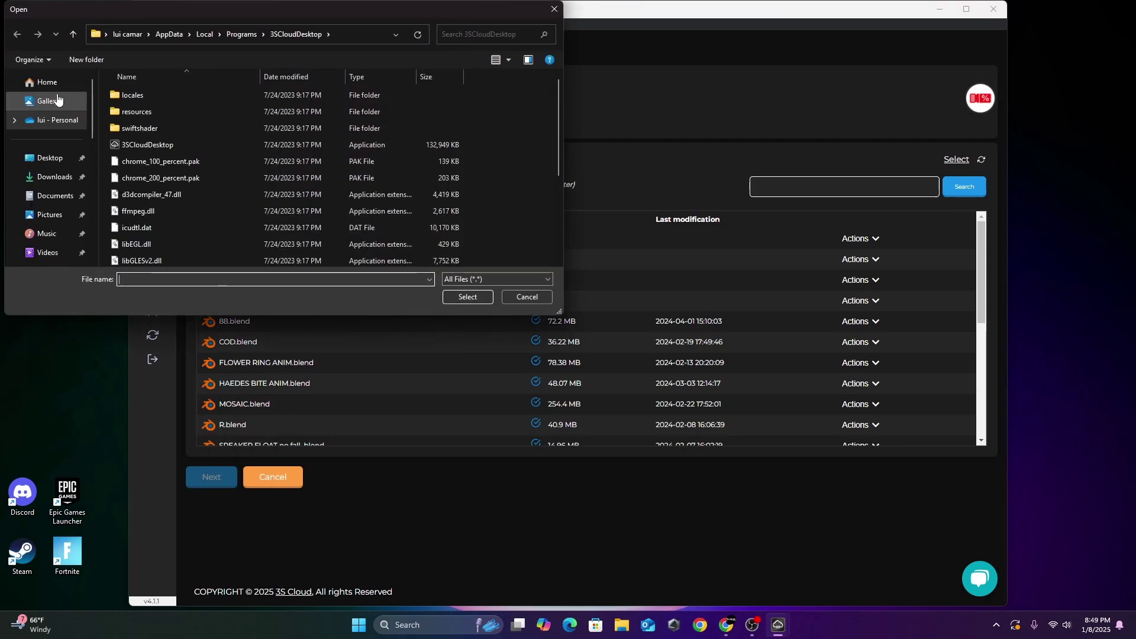
pyautogui.click(46, 82)
pyautogui.scroll(-3, 156, 112)
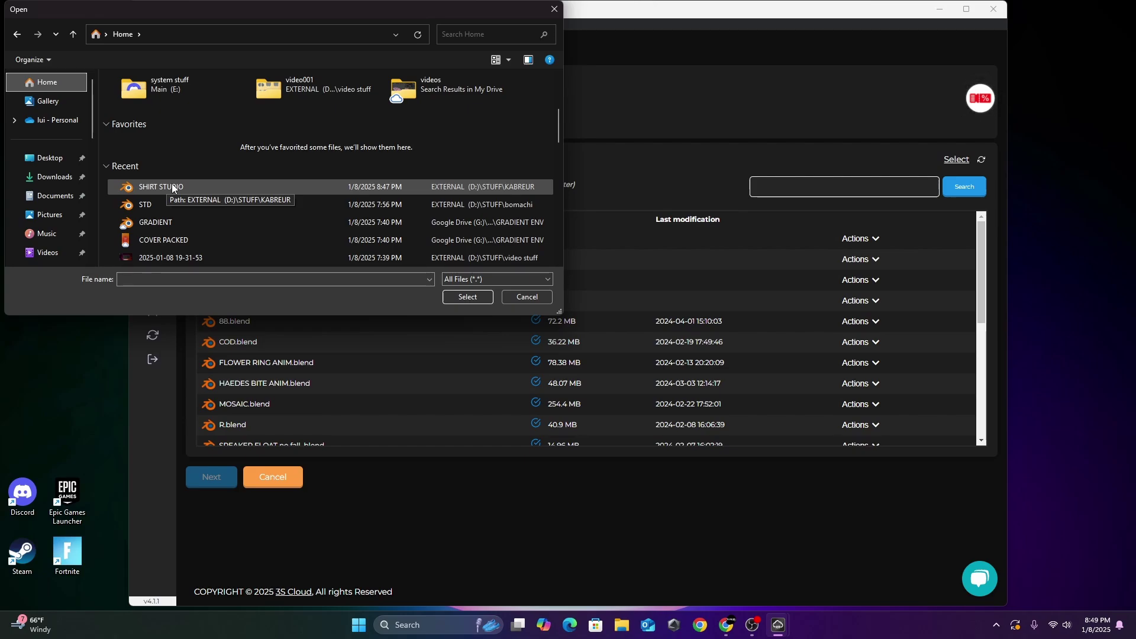
pyautogui.click(531, 297)
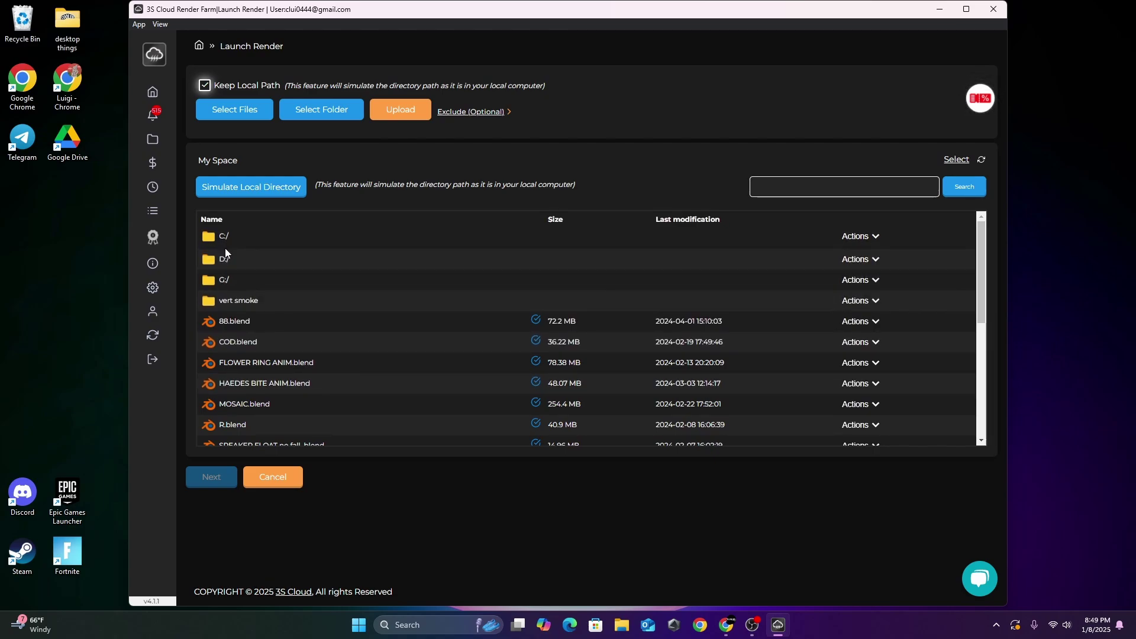
# Step: Look through the files stored in My Space, including the contents of the G:/ and C:/ folders
pyautogui.scroll(-7, 240, 361)
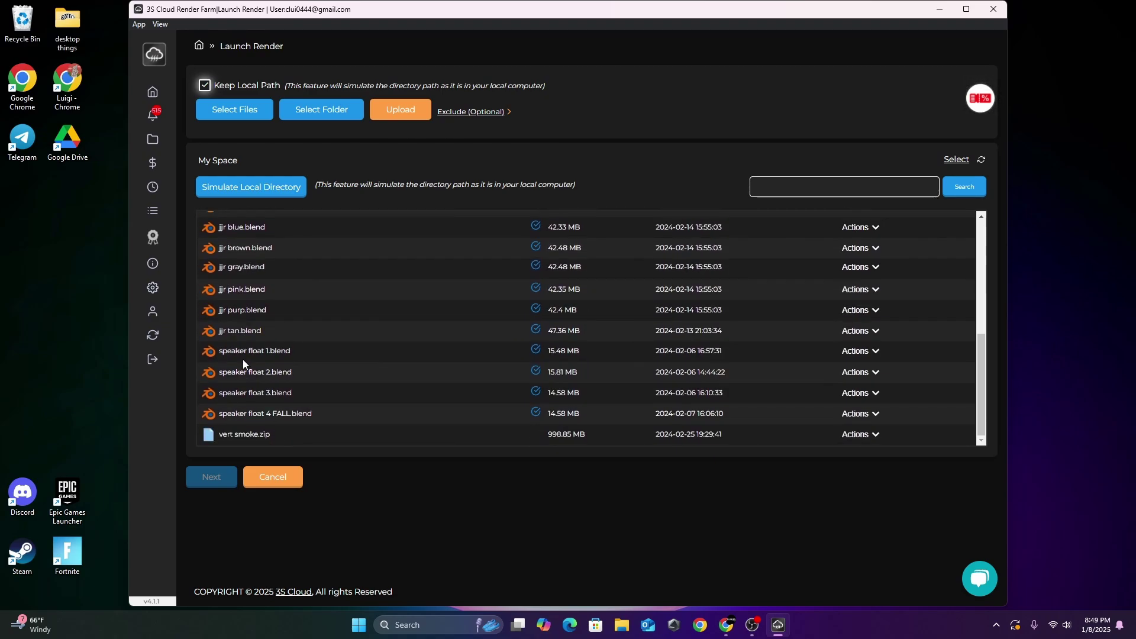
pyautogui.scroll(7, 243, 359)
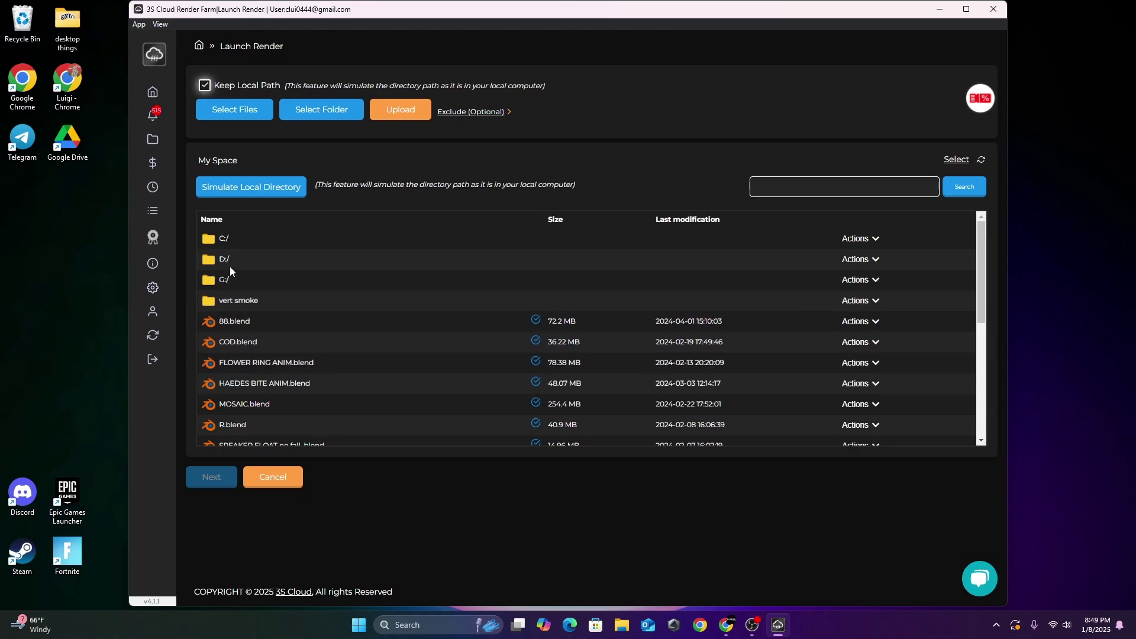
pyautogui.doubleClick(224, 281)
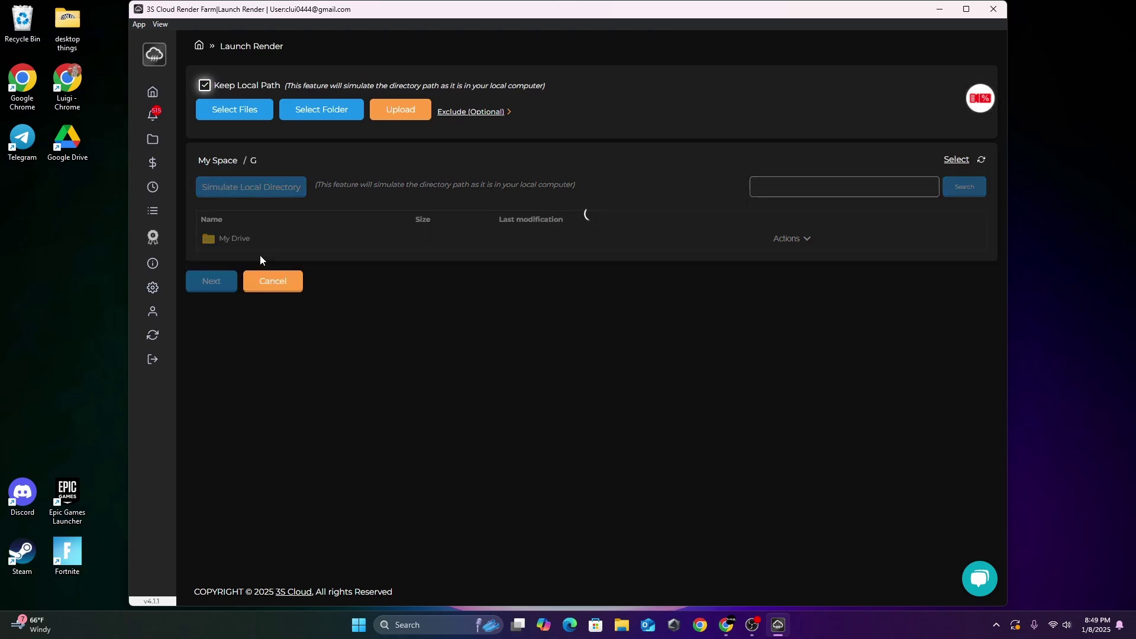
pyautogui.doubleClick(235, 242)
pyautogui.moveTo(155, 70)
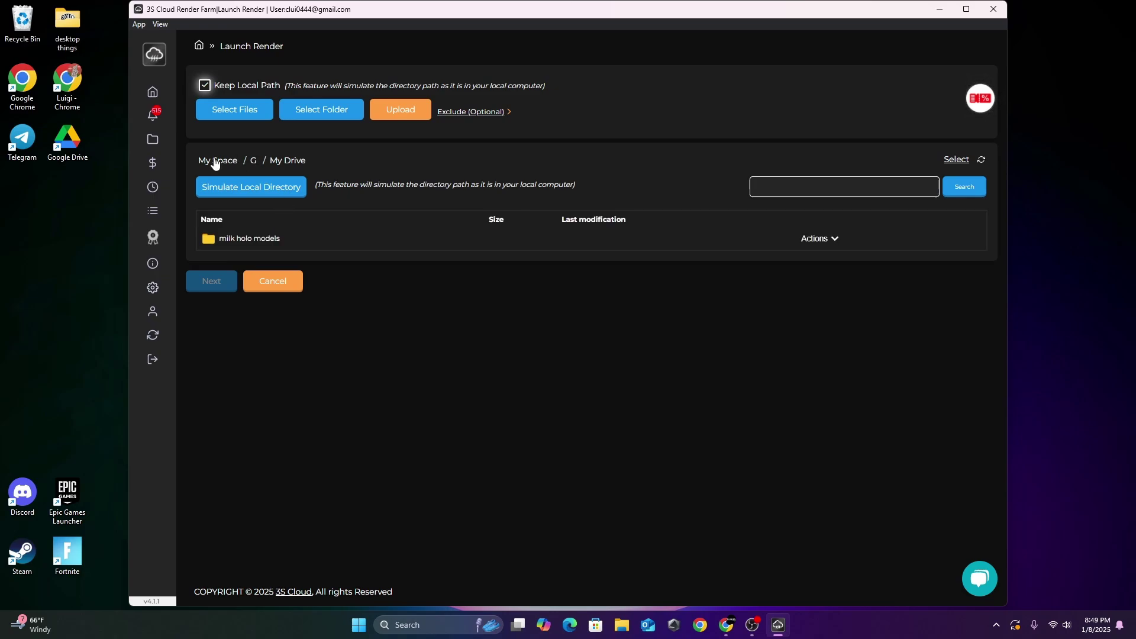
pyautogui.click(216, 161)
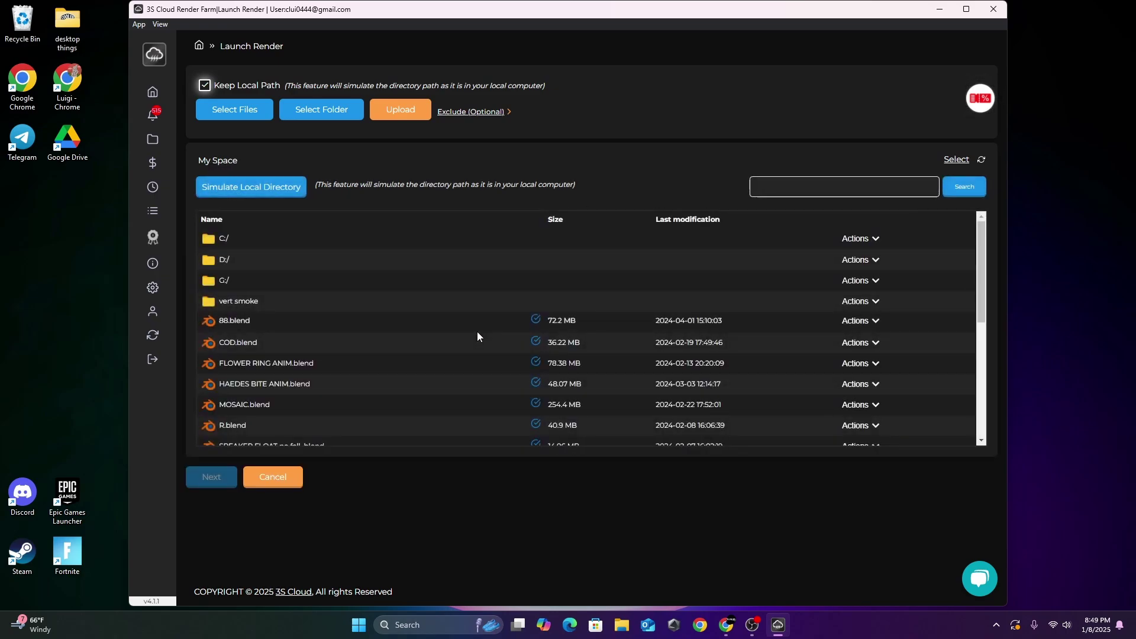
pyautogui.scroll(-2, 477, 331)
pyautogui.scroll(-3, 477, 336)
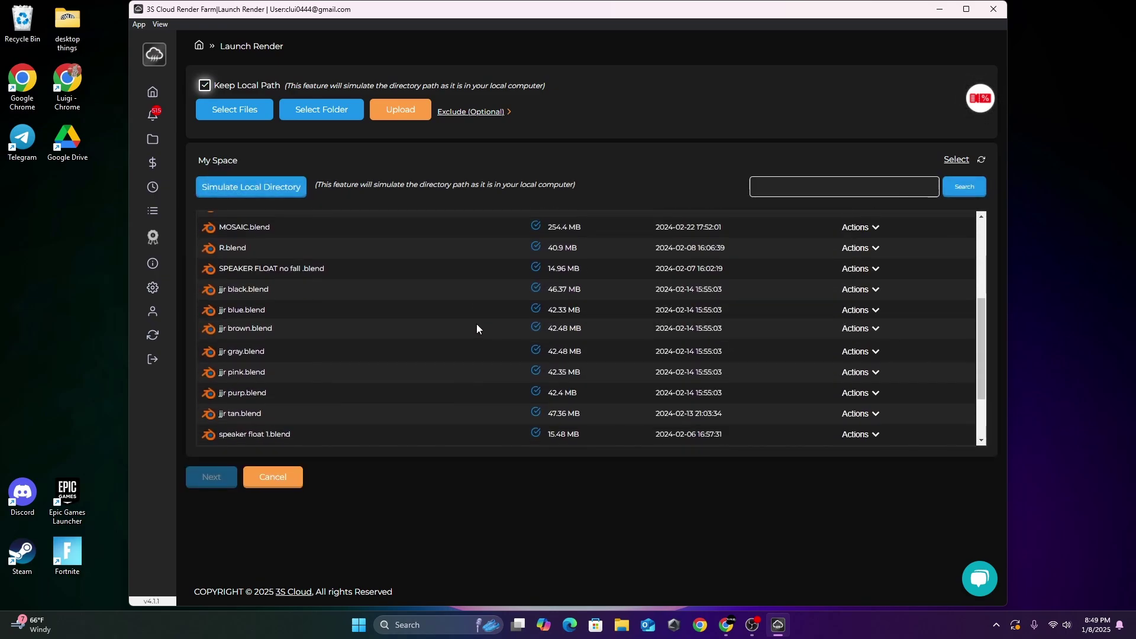
pyautogui.scroll(5, 472, 323)
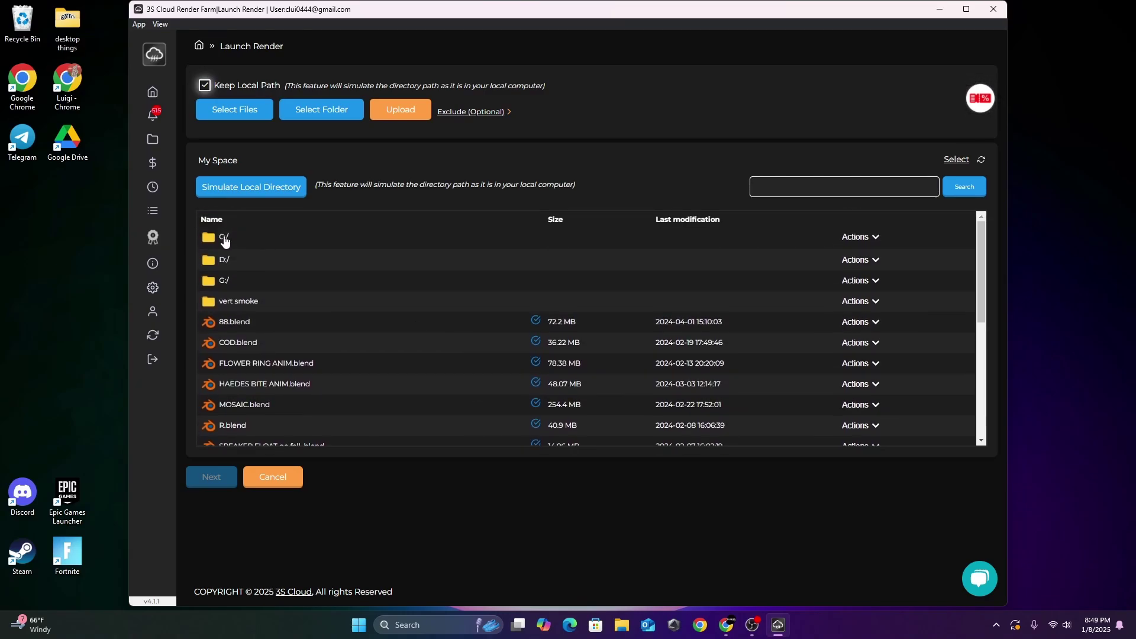
pyautogui.doubleClick(221, 234)
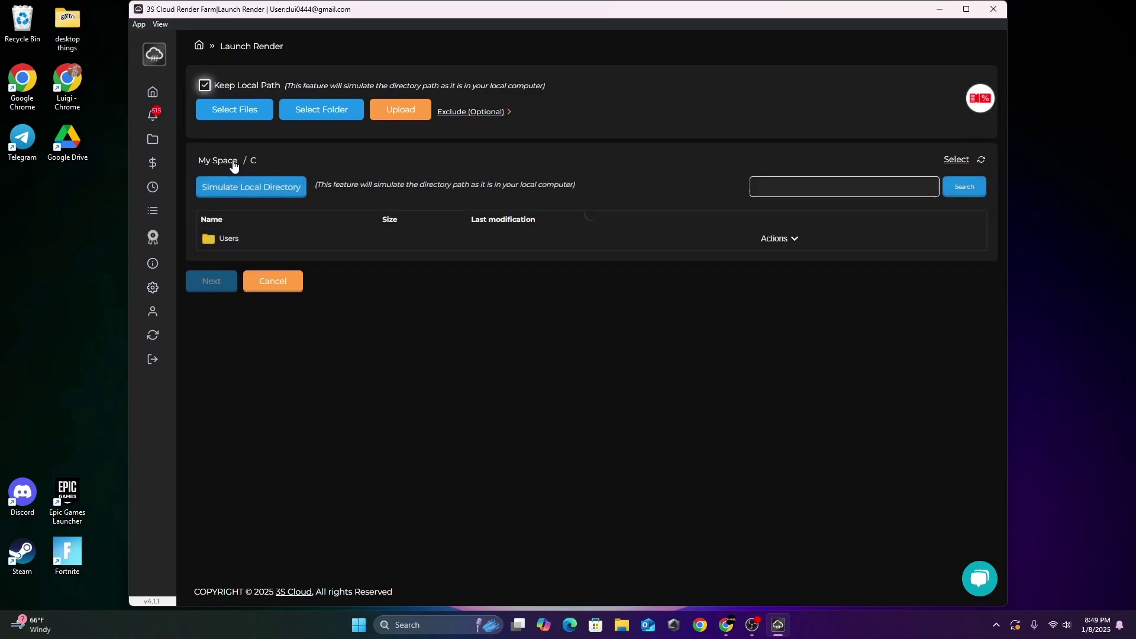
pyautogui.click(225, 161)
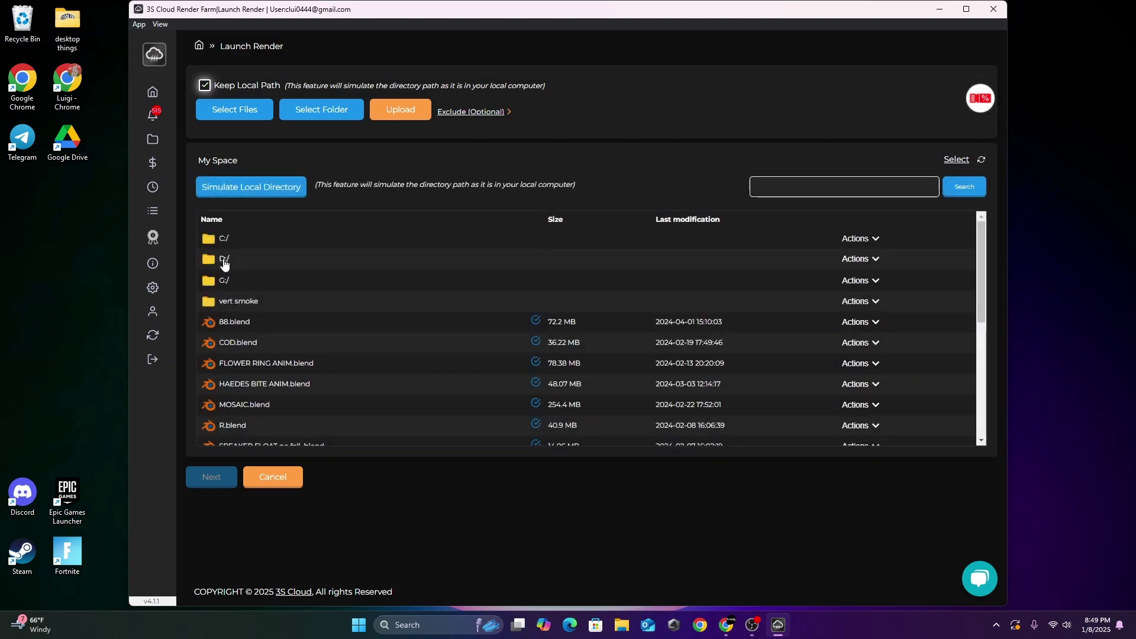
# Step: Open the STUFF folder inside the D:/ folder of My Space
pyautogui.doubleClick(224, 261)
pyautogui.click(220, 163)
pyautogui.doubleClick(225, 259)
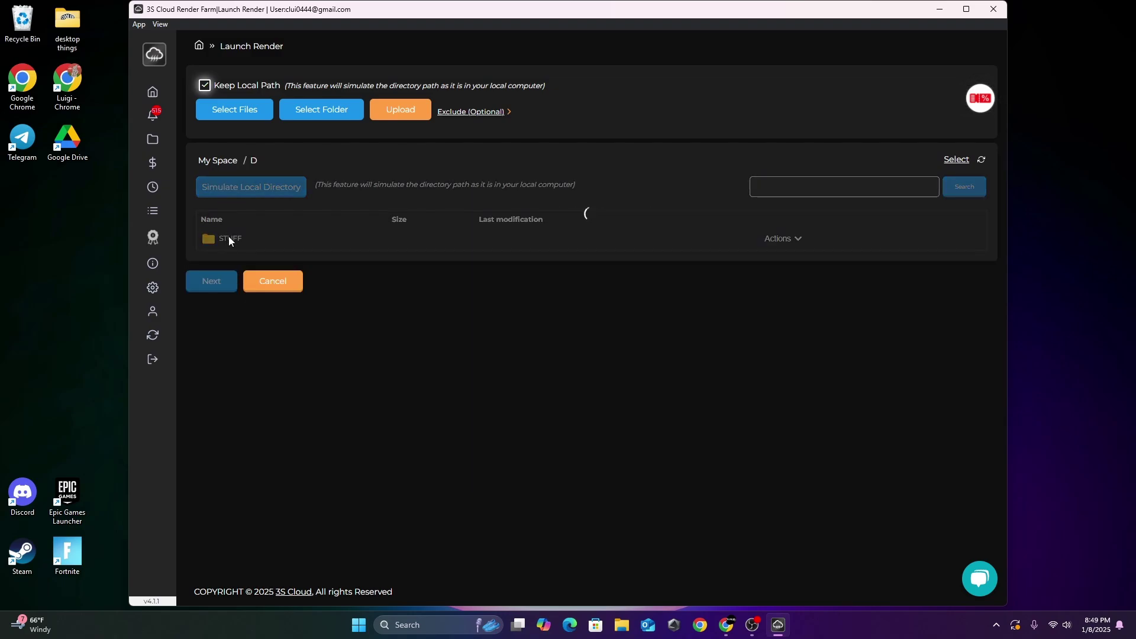
pyautogui.click(242, 239)
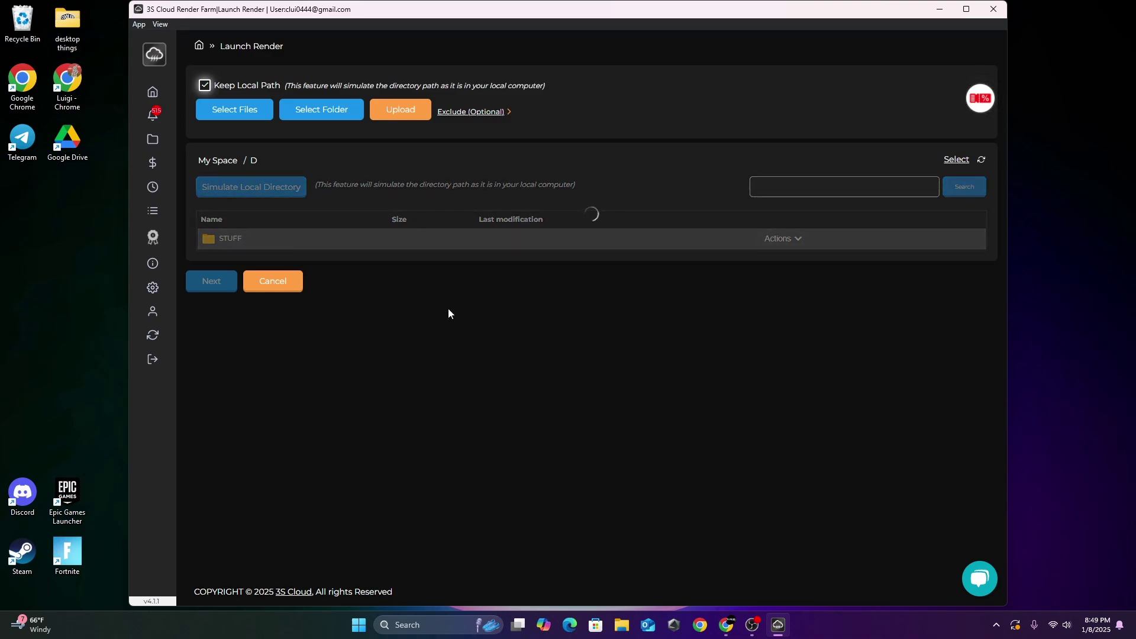
# Step: Look through the subfolders and blend files in STUFF, including their check marks, sizes and modification dates
pyautogui.scroll(-3, 404, 342)
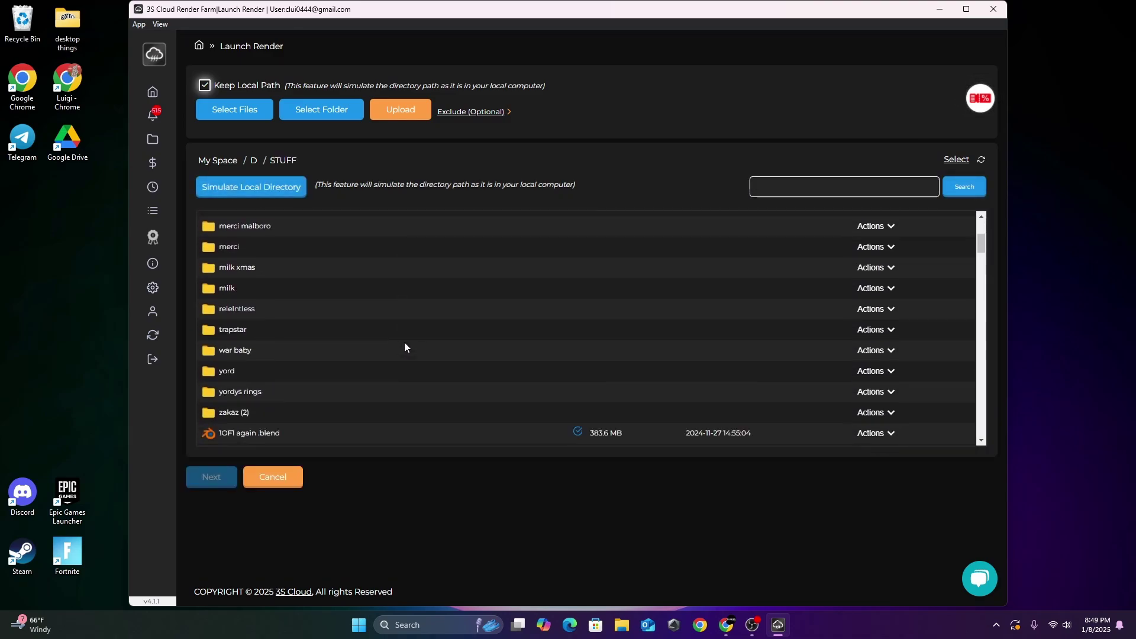
pyautogui.scroll(-10, 404, 347)
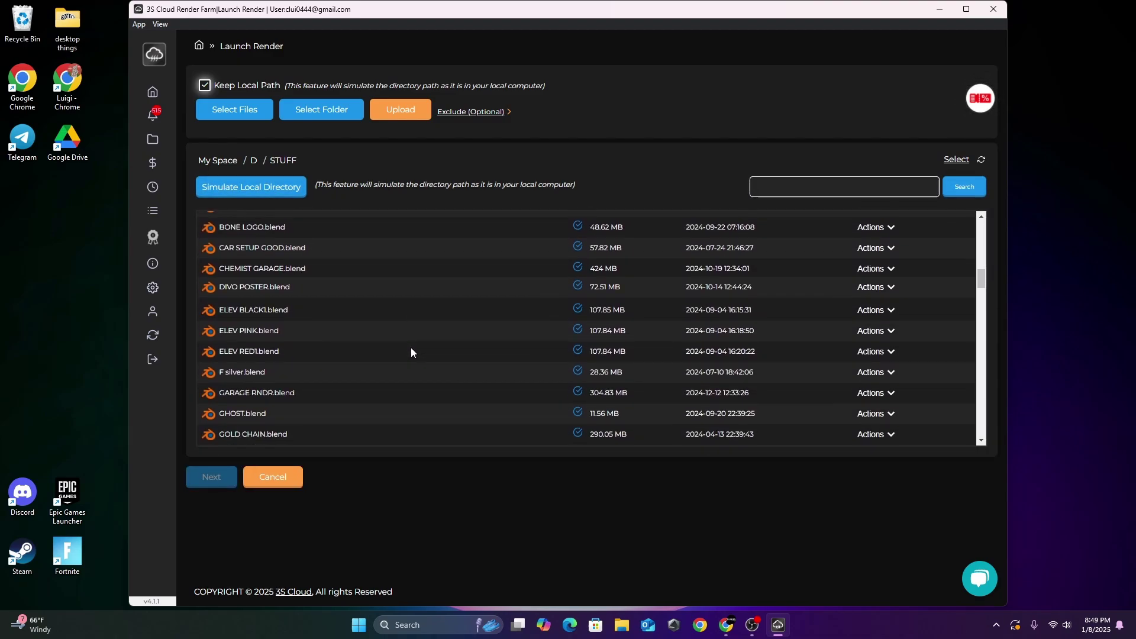
pyautogui.scroll(-1, 411, 347)
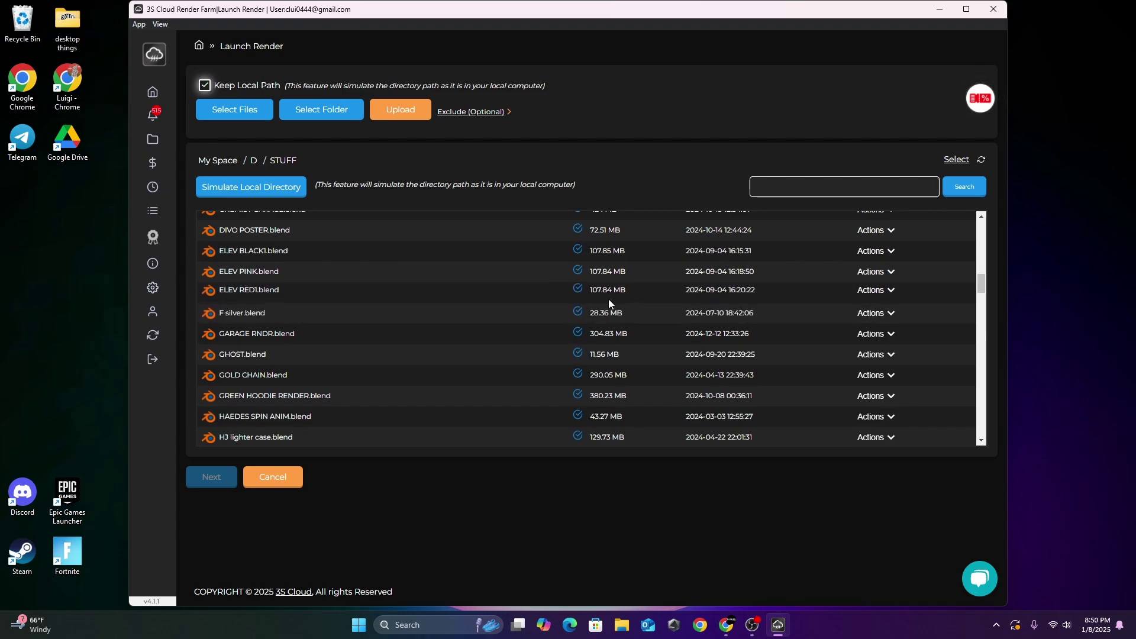
pyautogui.scroll(-12, 595, 314)
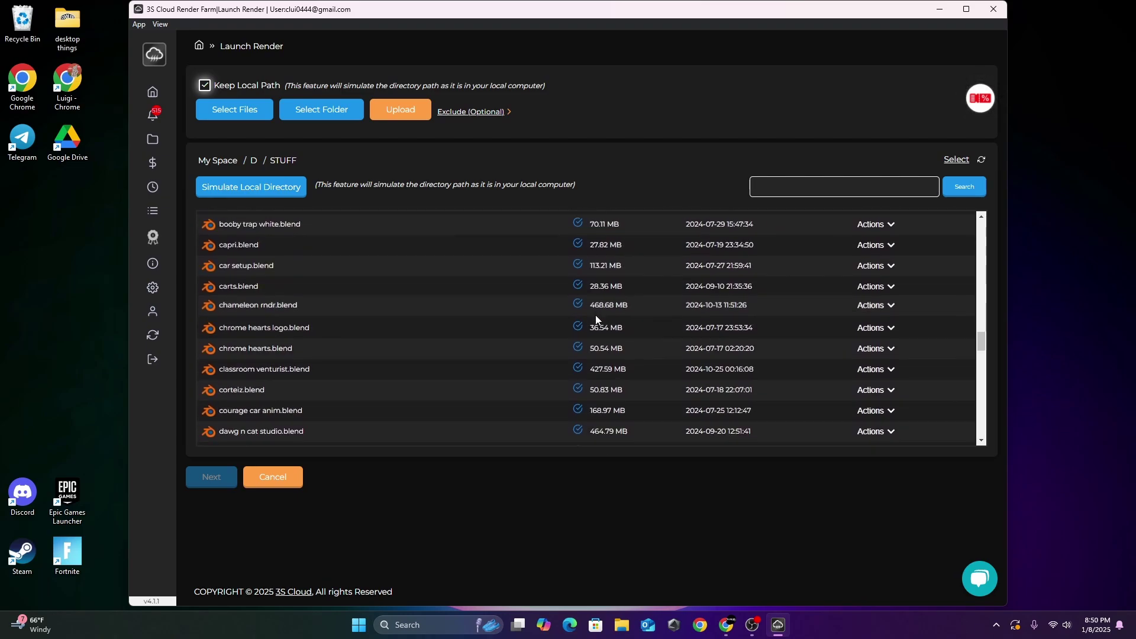
pyautogui.scroll(10, 596, 324)
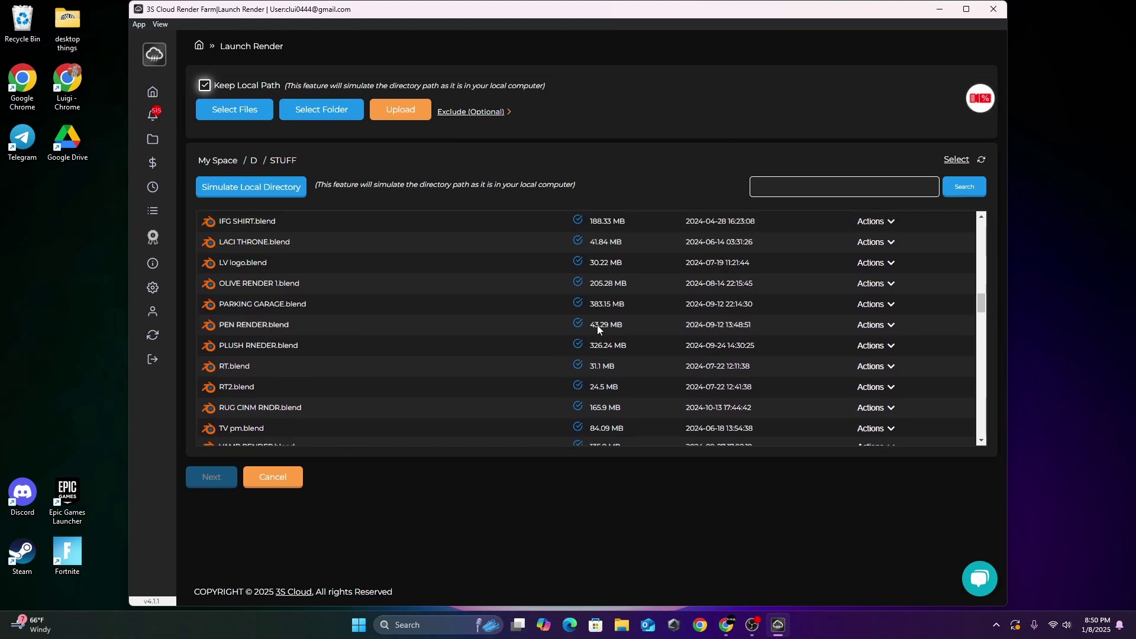
pyautogui.scroll(3, 597, 325)
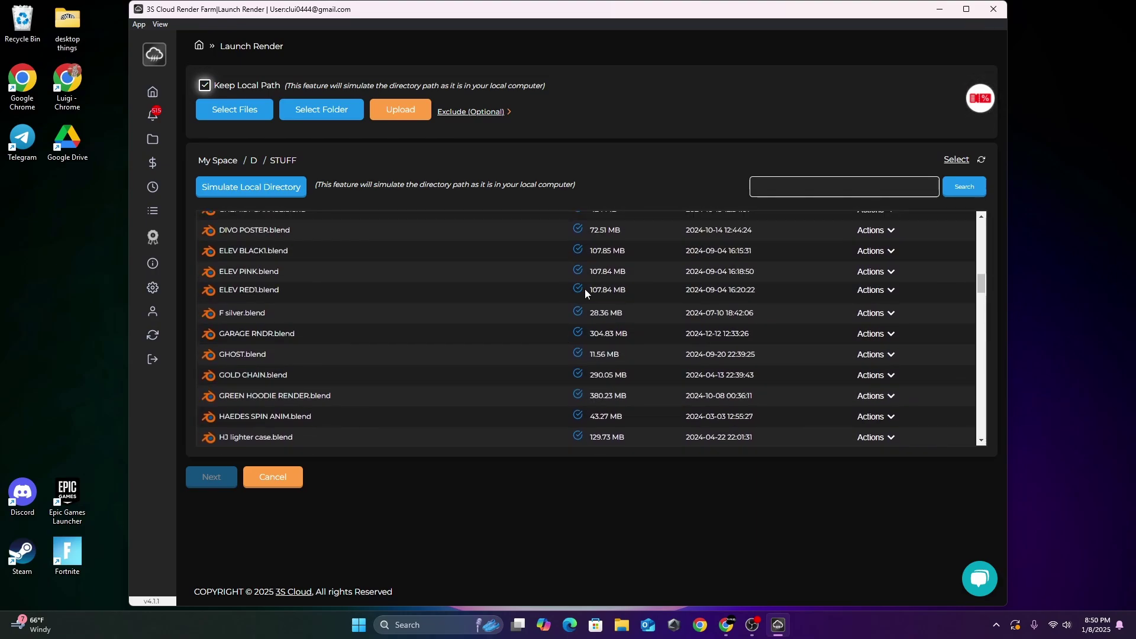
pyautogui.scroll(10, 577, 296)
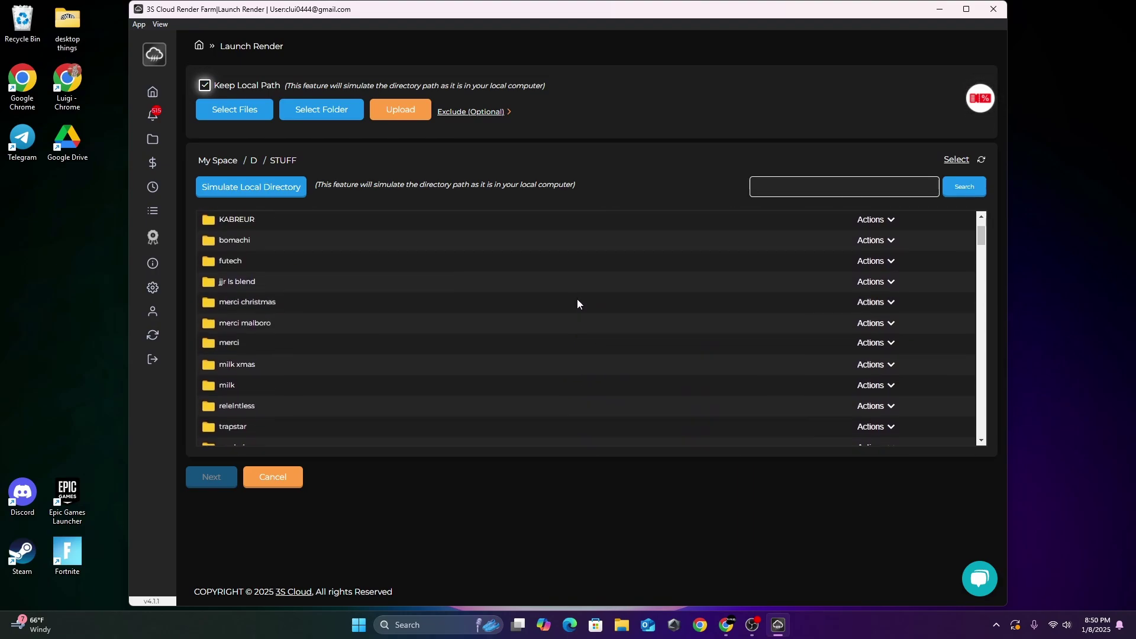
pyautogui.scroll(-5, 579, 304)
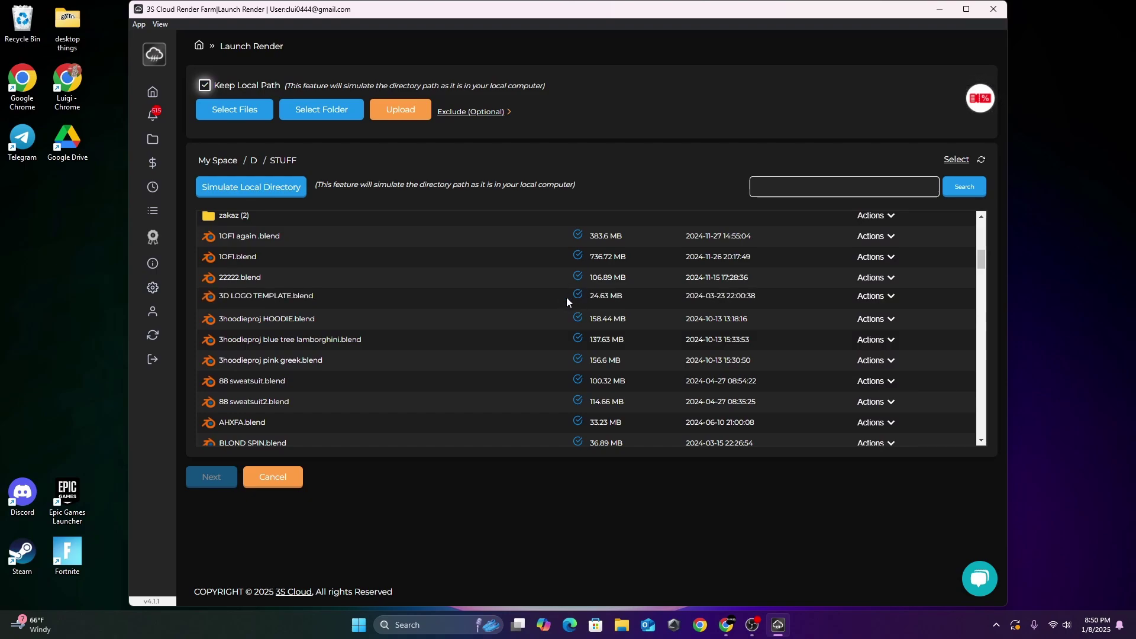
pyautogui.scroll(-3, 576, 294)
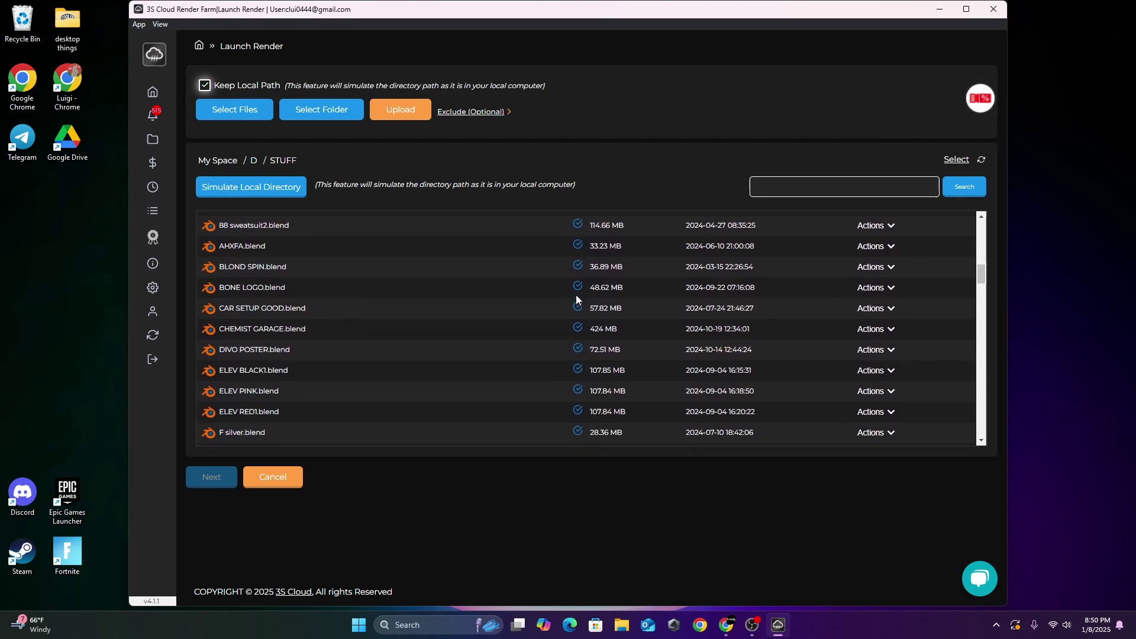
pyautogui.scroll(-1, 576, 295)
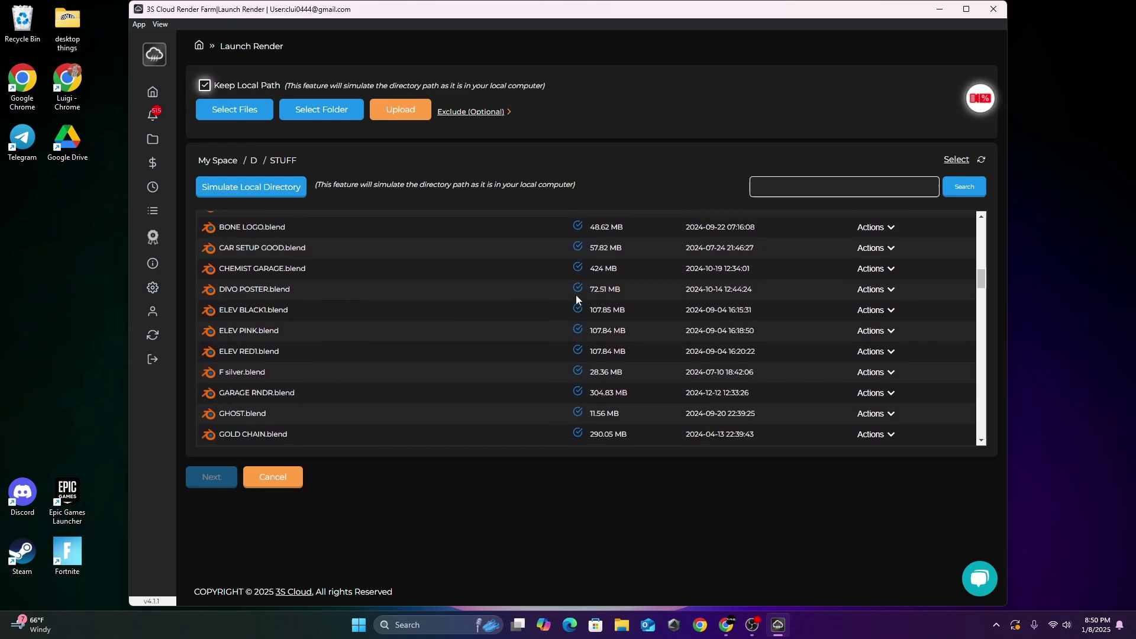
# Step: Open DIVO POSTER.blend with Review & launch render and check its scene analysis report
pyautogui.click(887, 289)
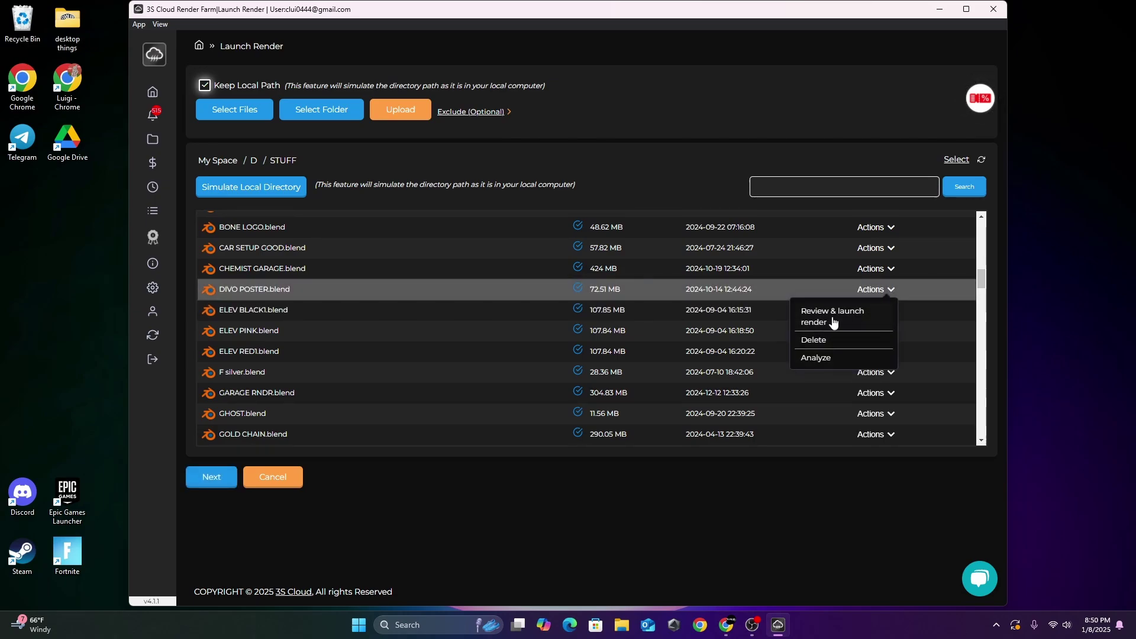
pyautogui.click(840, 323)
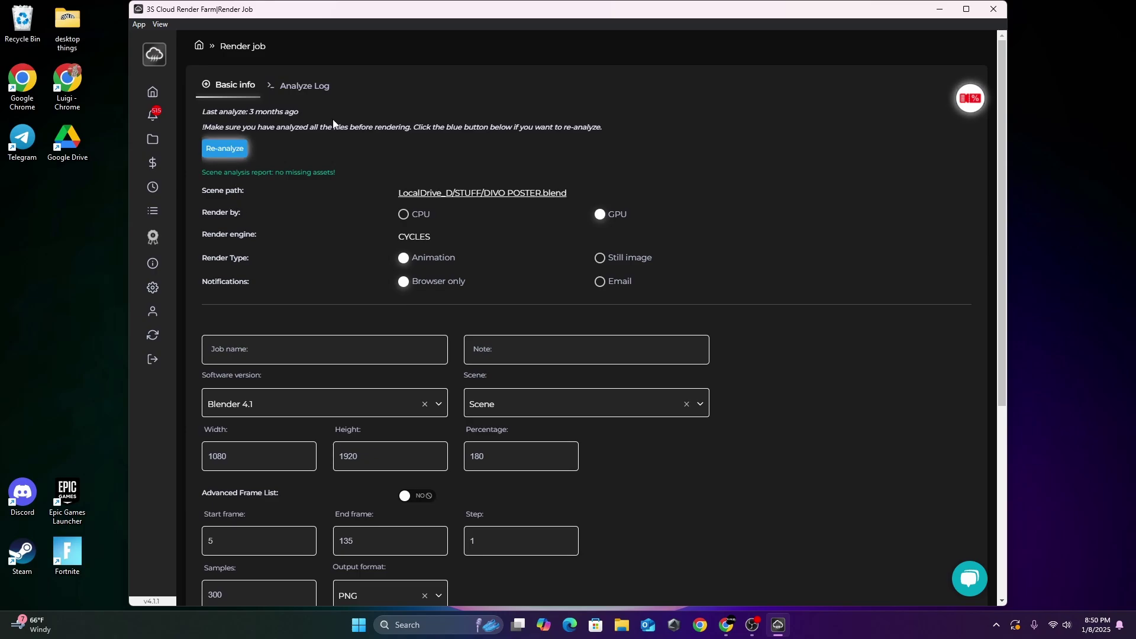
pyautogui.scroll(-2, 364, 213)
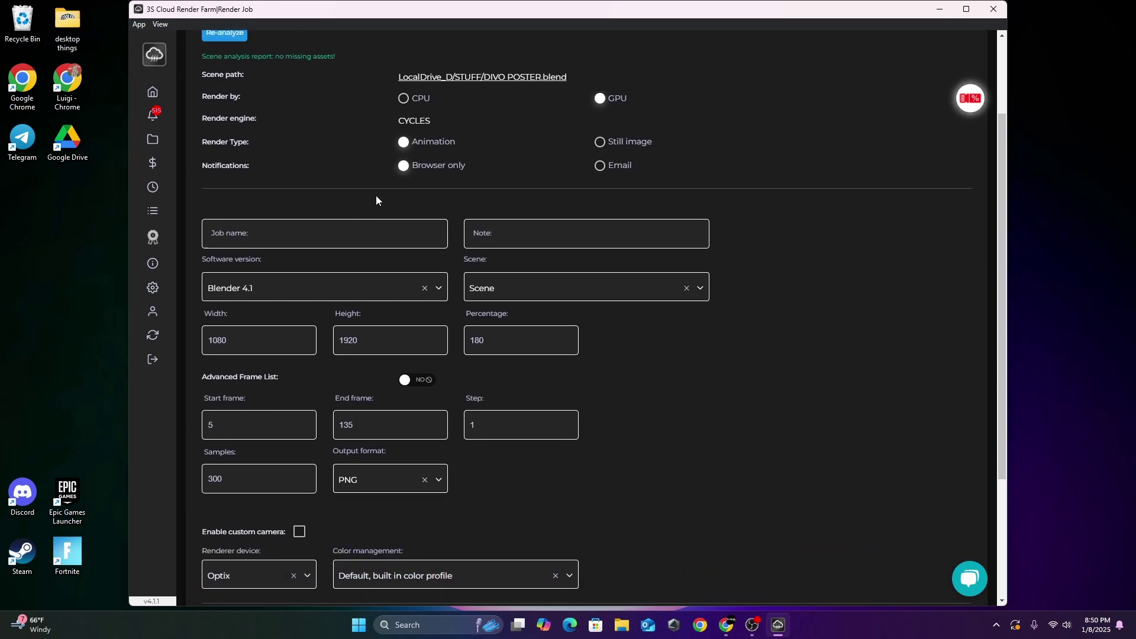
pyautogui.scroll(2, 373, 193)
pyautogui.moveTo(204, 172); pyautogui.dragTo(335, 172)
pyautogui.click(335, 172)
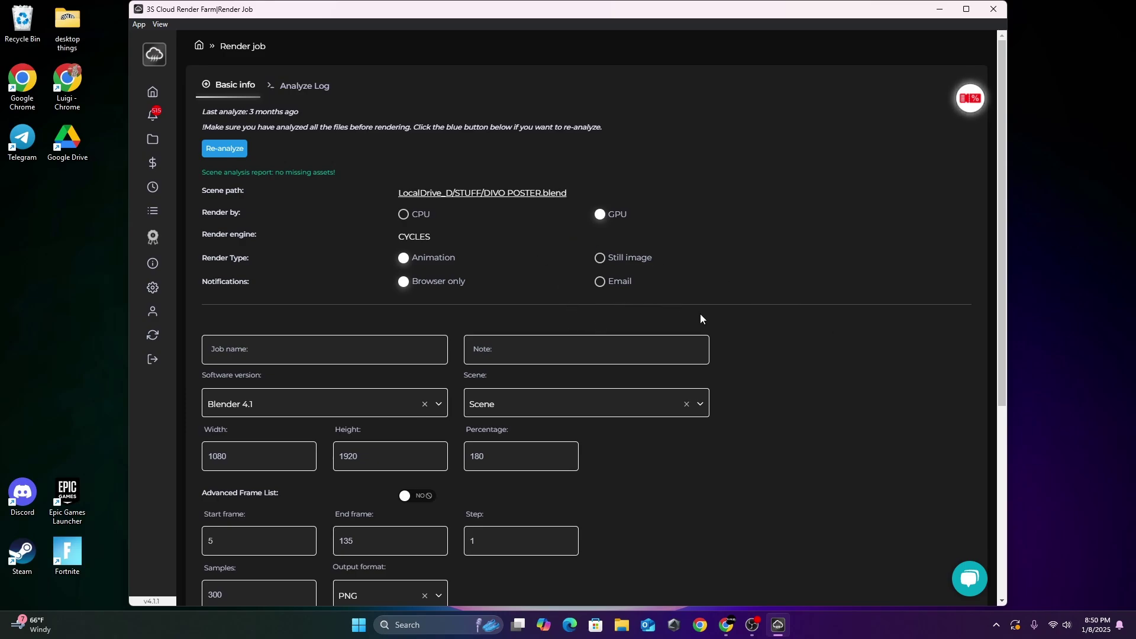
# Step: Examine the render job's type, notifications, Blender version, resolution, percentage, frame range, samples and output format settings
pyautogui.scroll(-1, 736, 266)
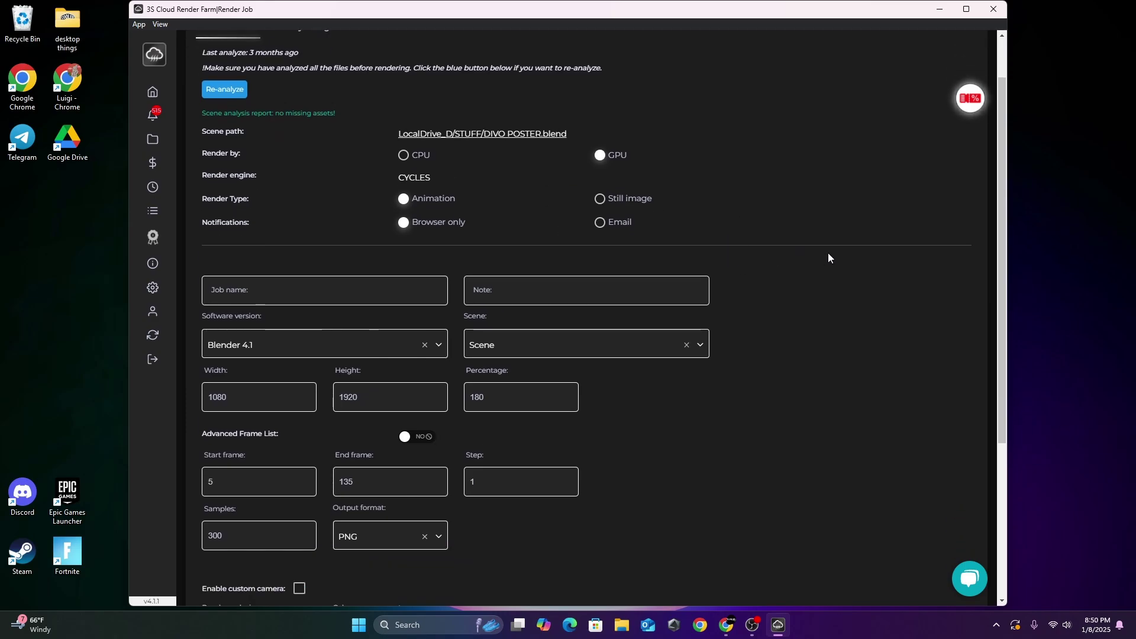
pyautogui.scroll(-1, 817, 286)
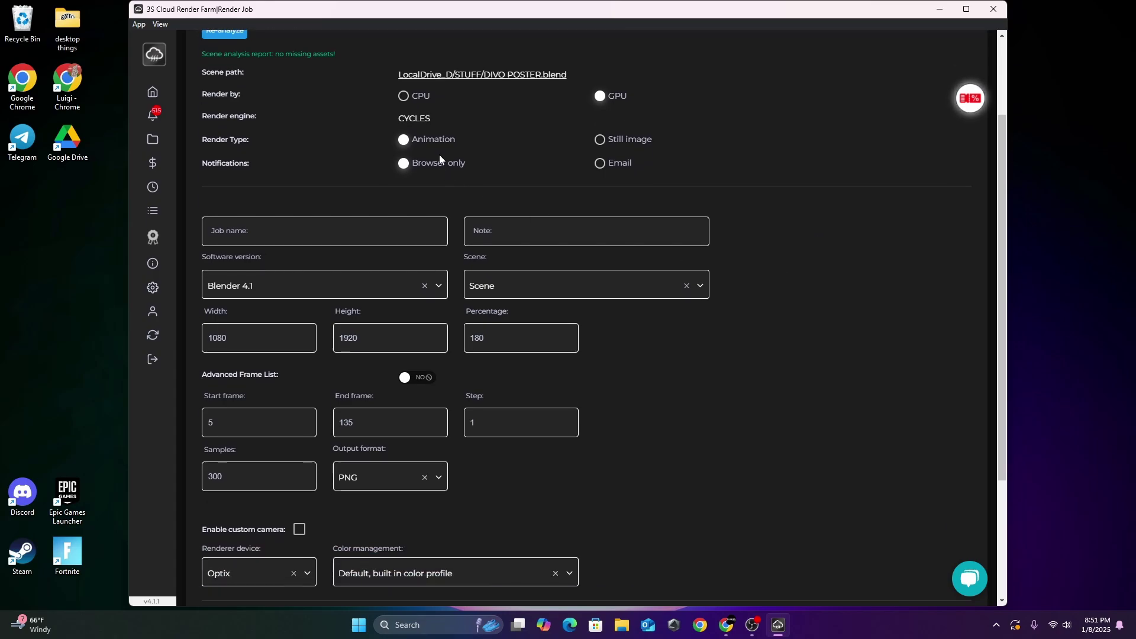
pyautogui.moveTo(292, 54); pyautogui.dragTo(274, 54)
pyautogui.scroll(-1, 461, 240)
pyautogui.scroll(-1, 375, 278)
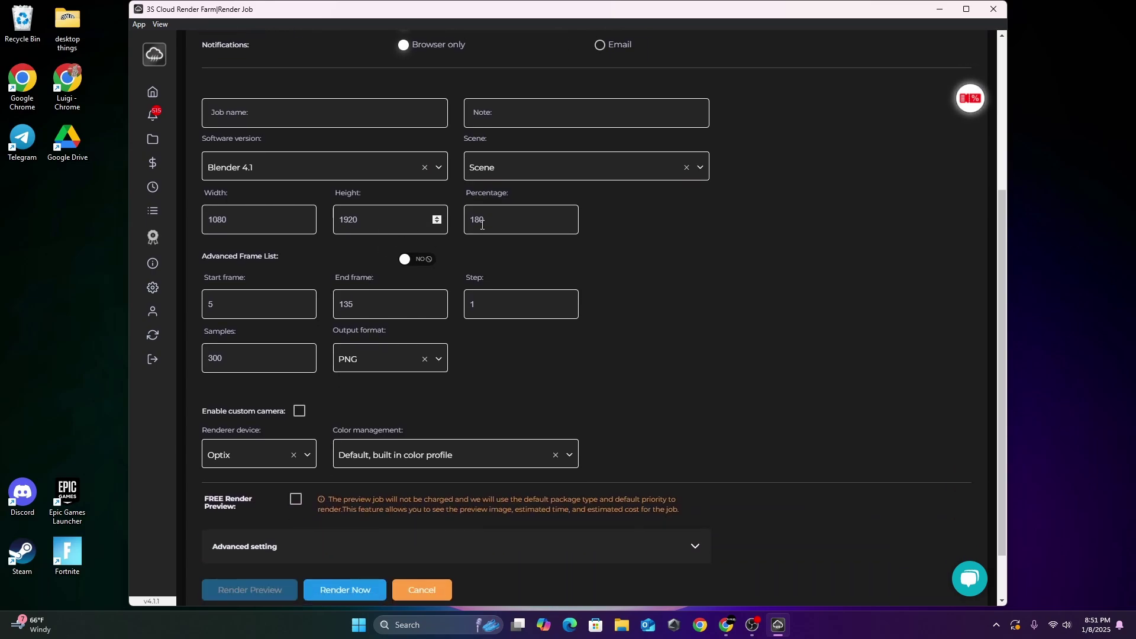
pyautogui.click(496, 220)
pyautogui.click(479, 220)
pyautogui.click(253, 309)
pyautogui.click(251, 355)
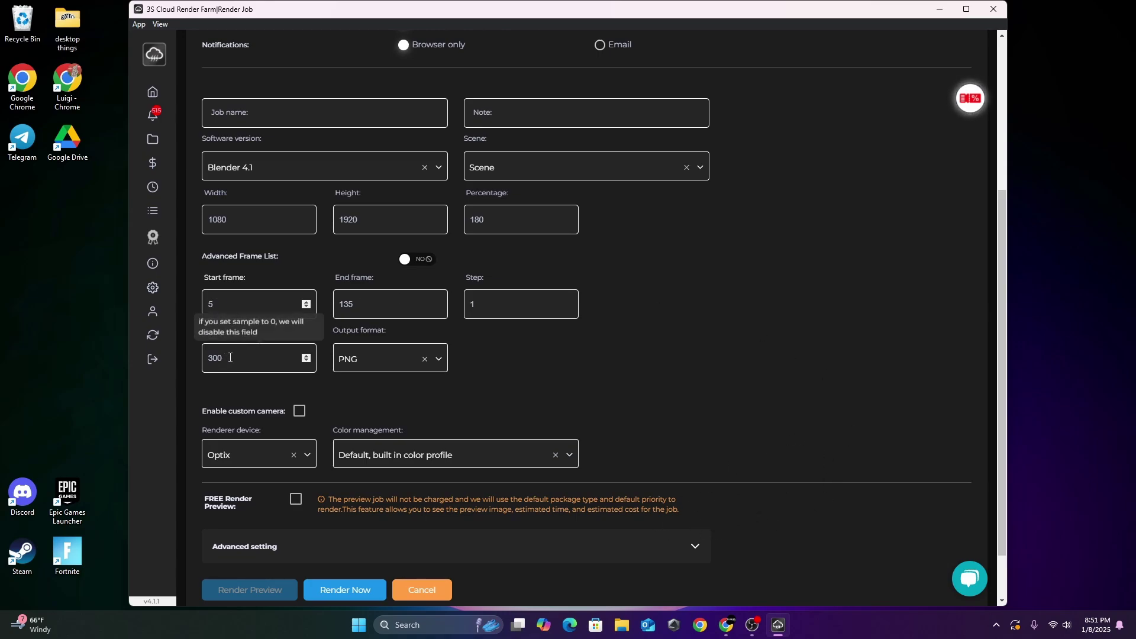
pyautogui.scroll(-2, 556, 364)
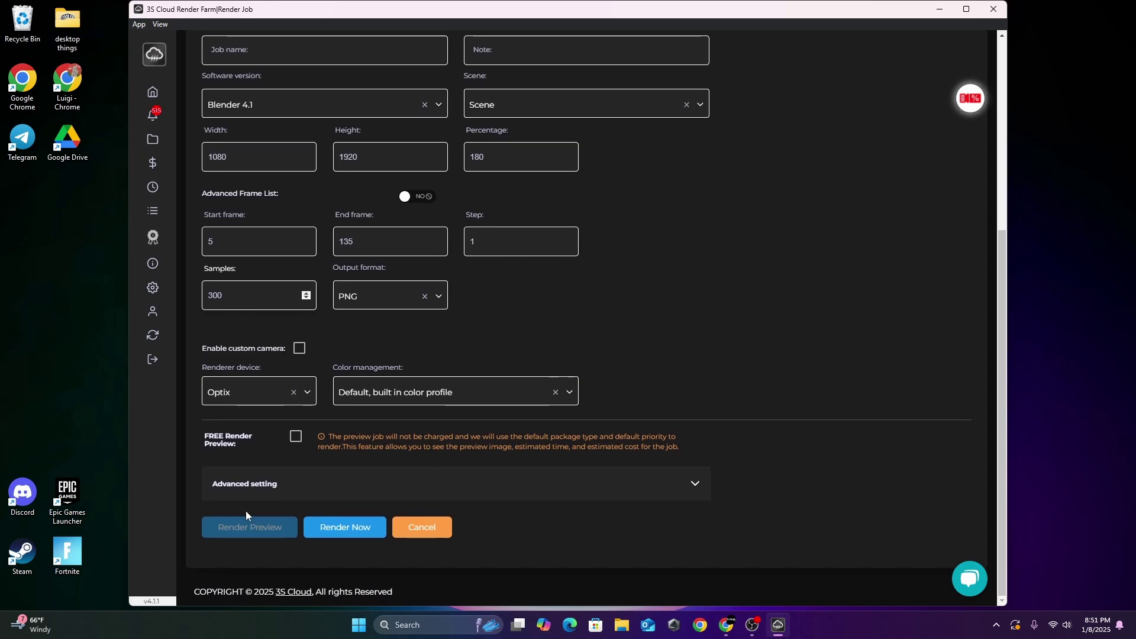
# Step: Expand the advanced settings and look through the available GPU machine types and render node packages
pyautogui.click(261, 489)
pyautogui.scroll(-3, 605, 339)
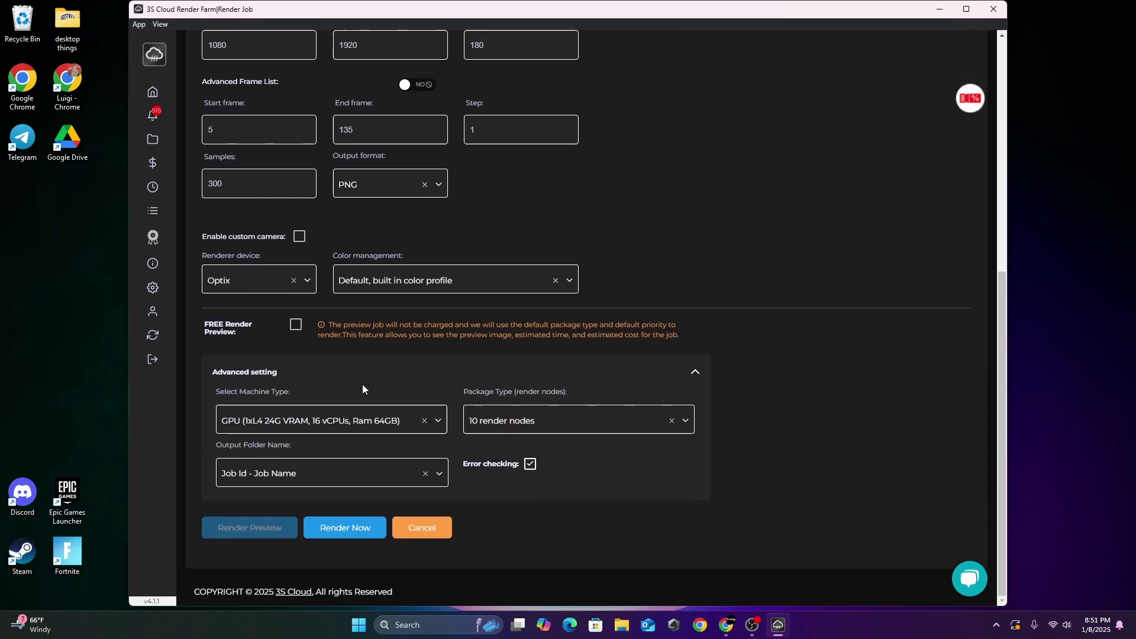
pyautogui.click(291, 421)
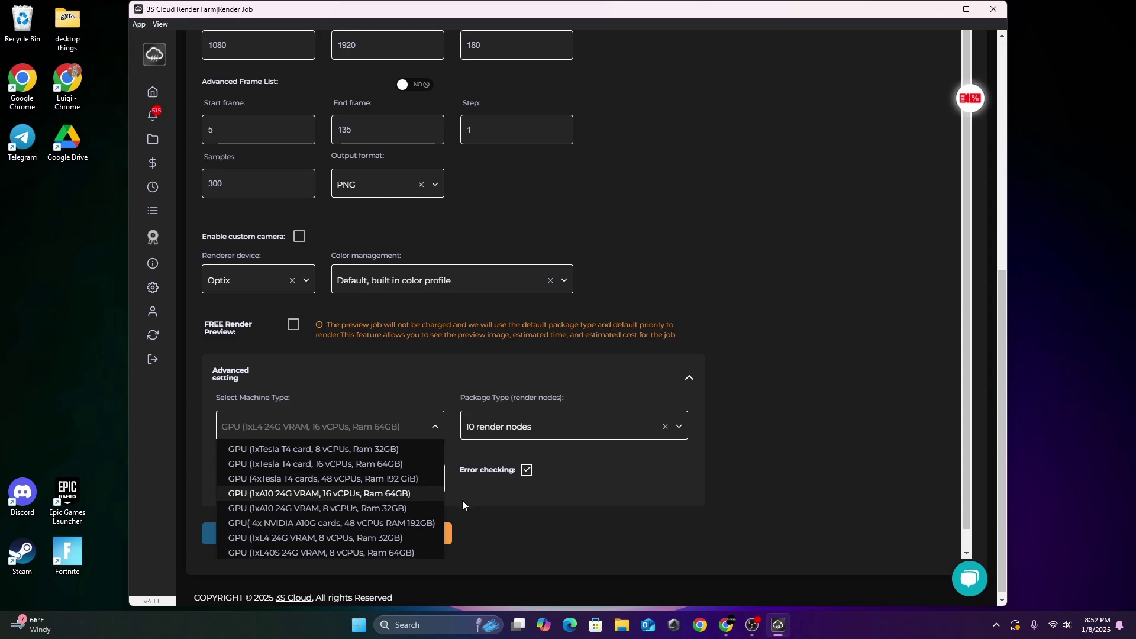
pyautogui.click(483, 513)
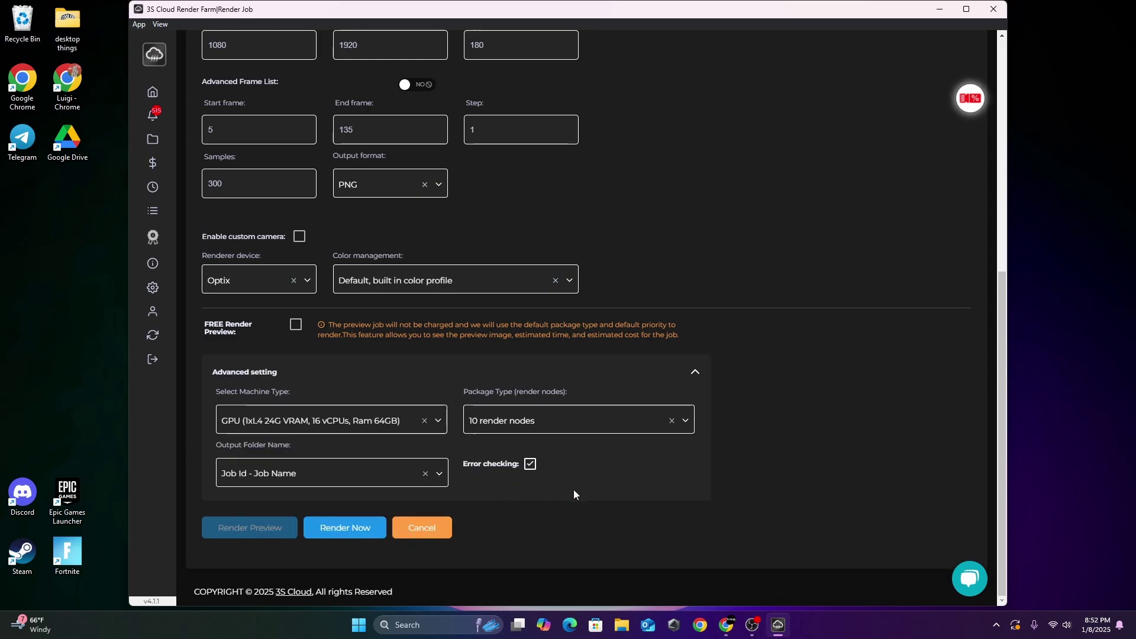
pyautogui.click(511, 418)
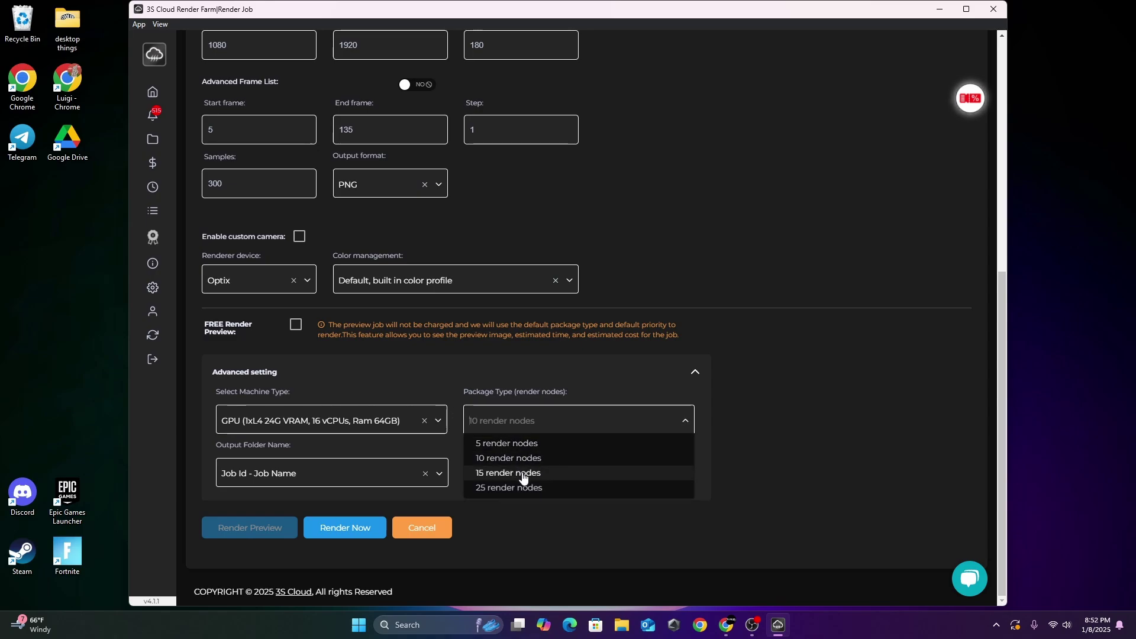
pyautogui.click(842, 453)
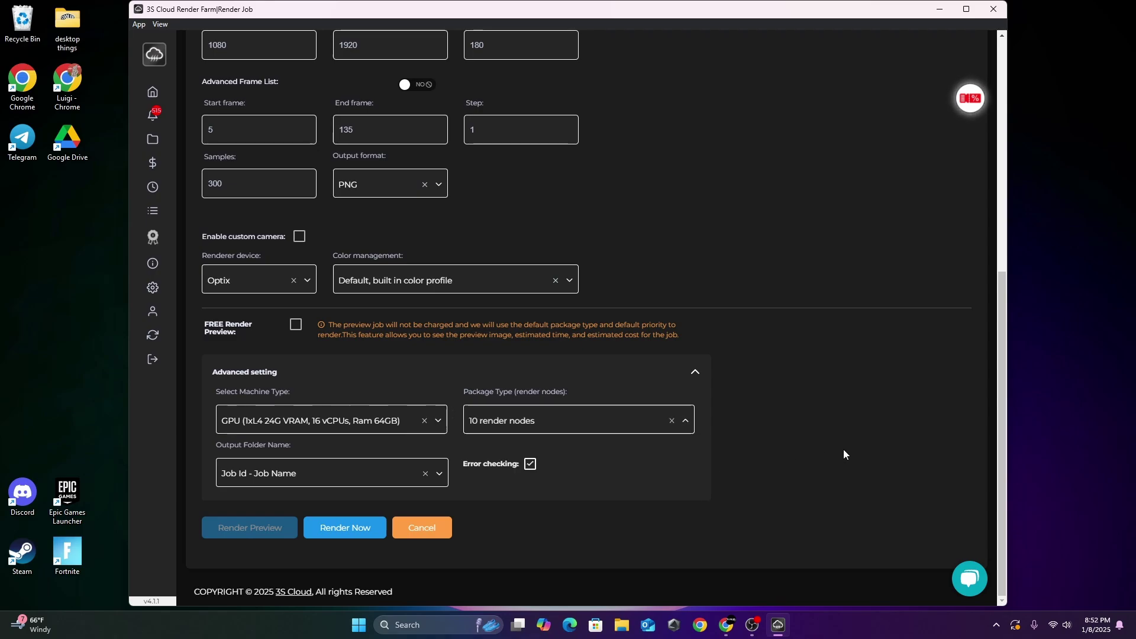
pyautogui.click(570, 419)
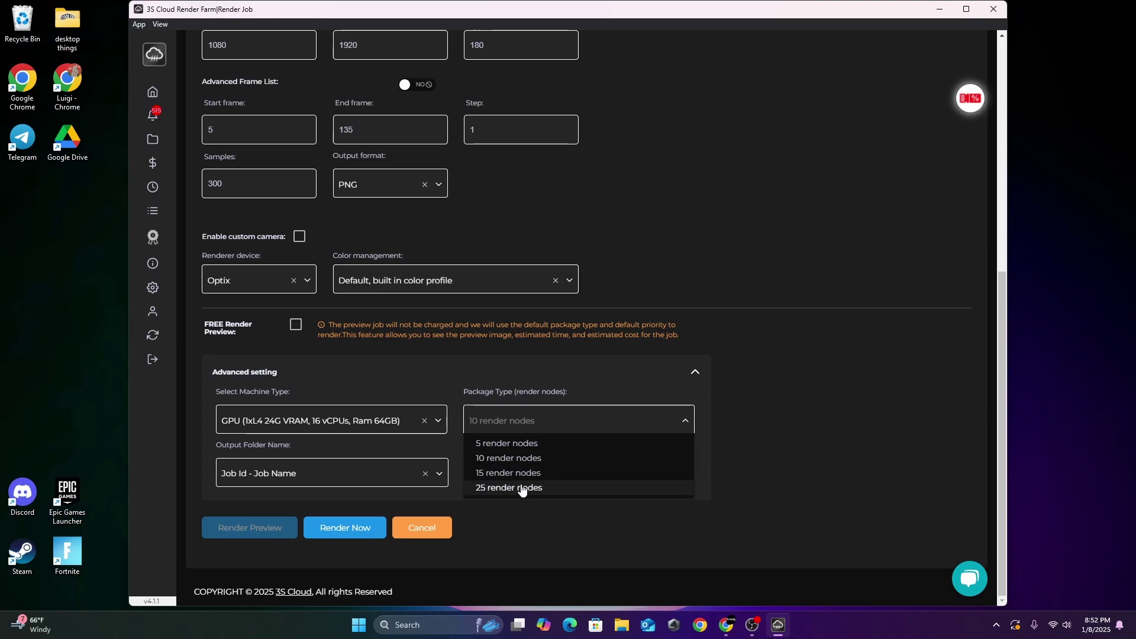
pyautogui.click(807, 401)
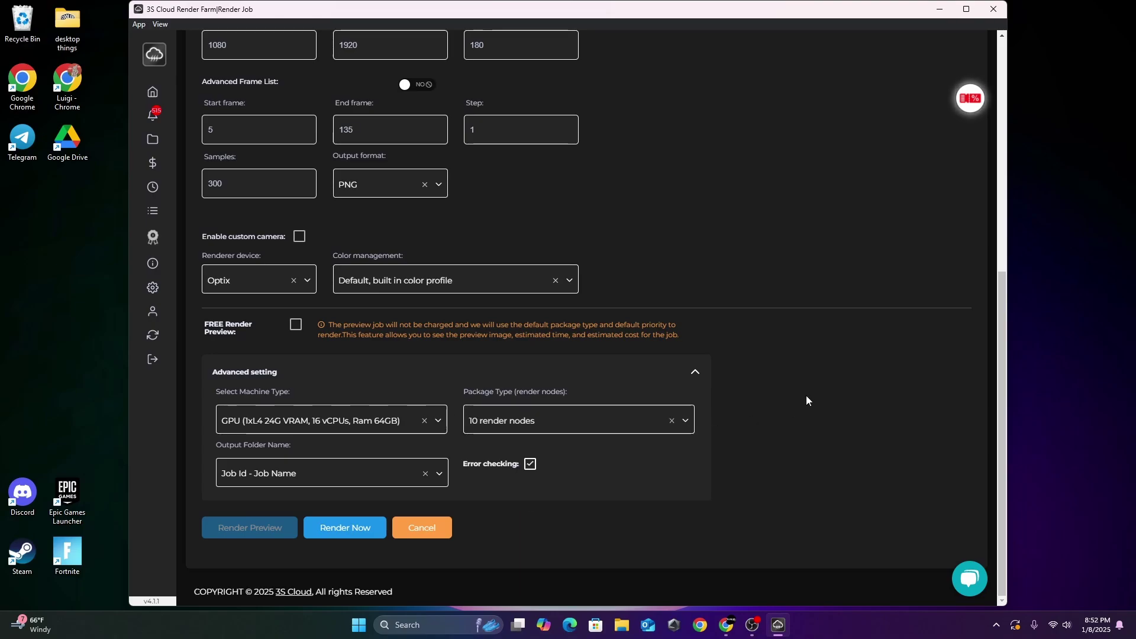
# Step: Recheck the whole render job form, from the scene path to the package type and Render Now option
pyautogui.scroll(1, 632, 498)
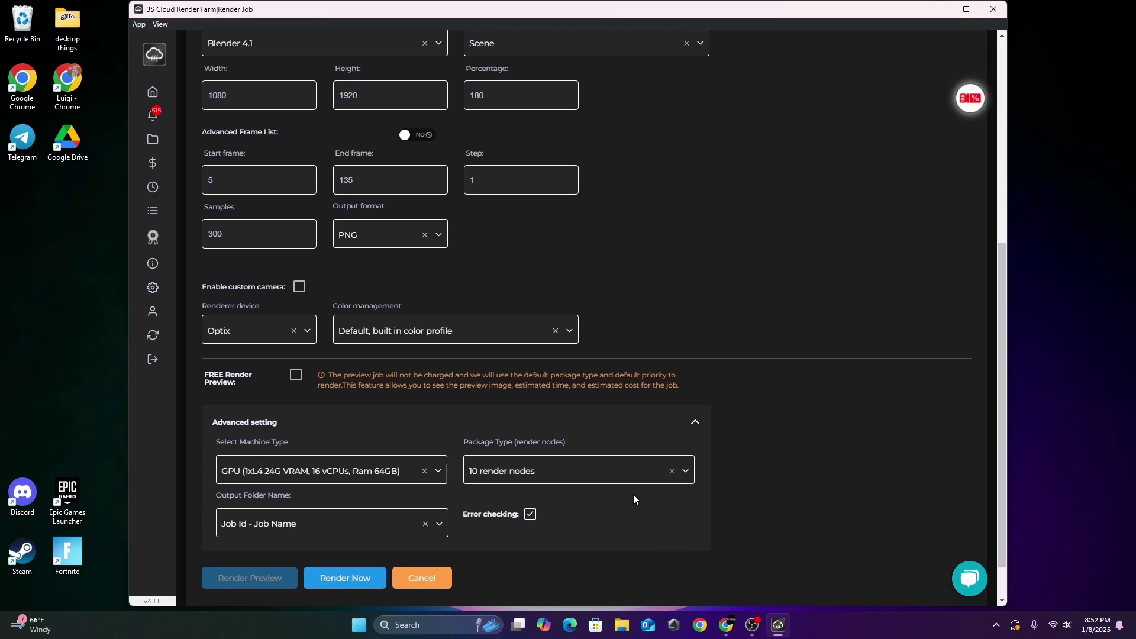
pyautogui.scroll(6, 633, 496)
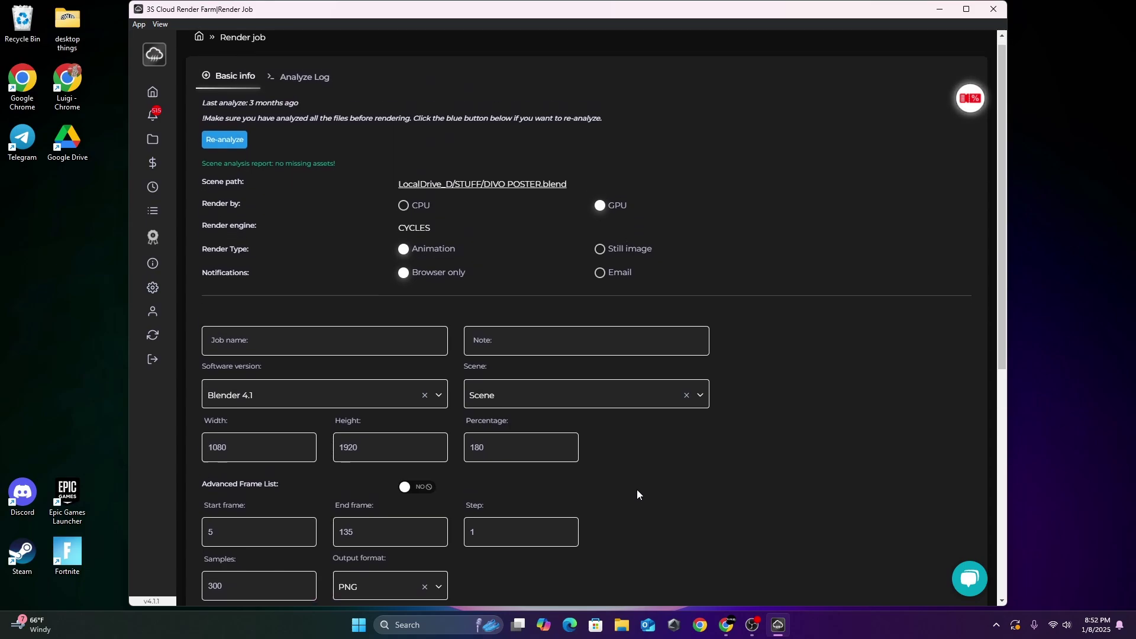
pyautogui.scroll(-8, 635, 486)
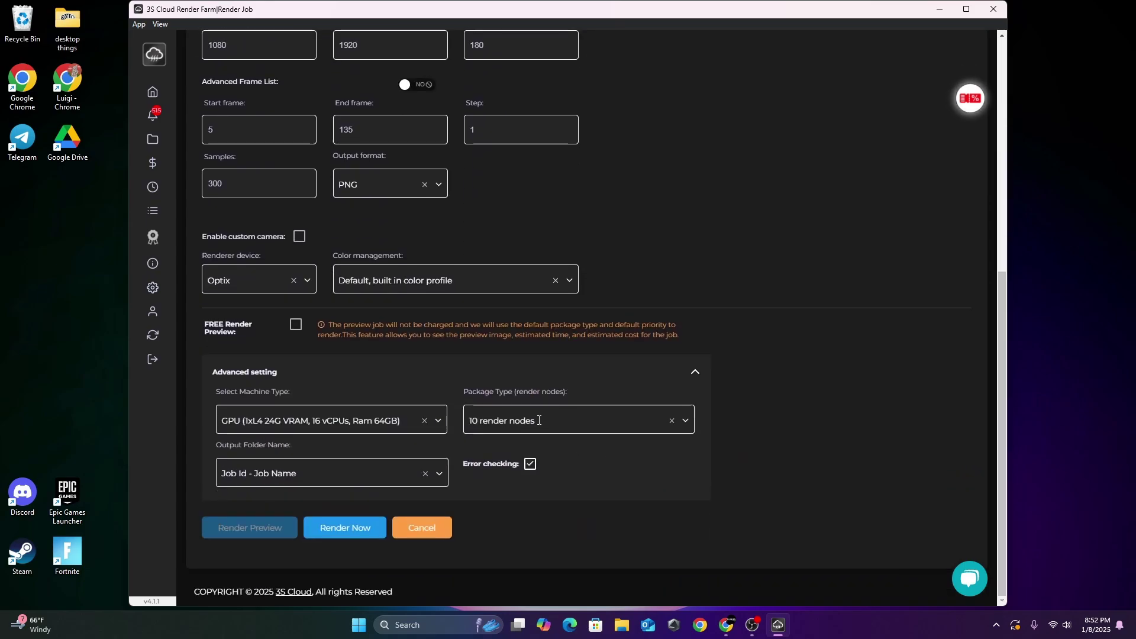
pyautogui.click(539, 420)
pyautogui.click(517, 386)
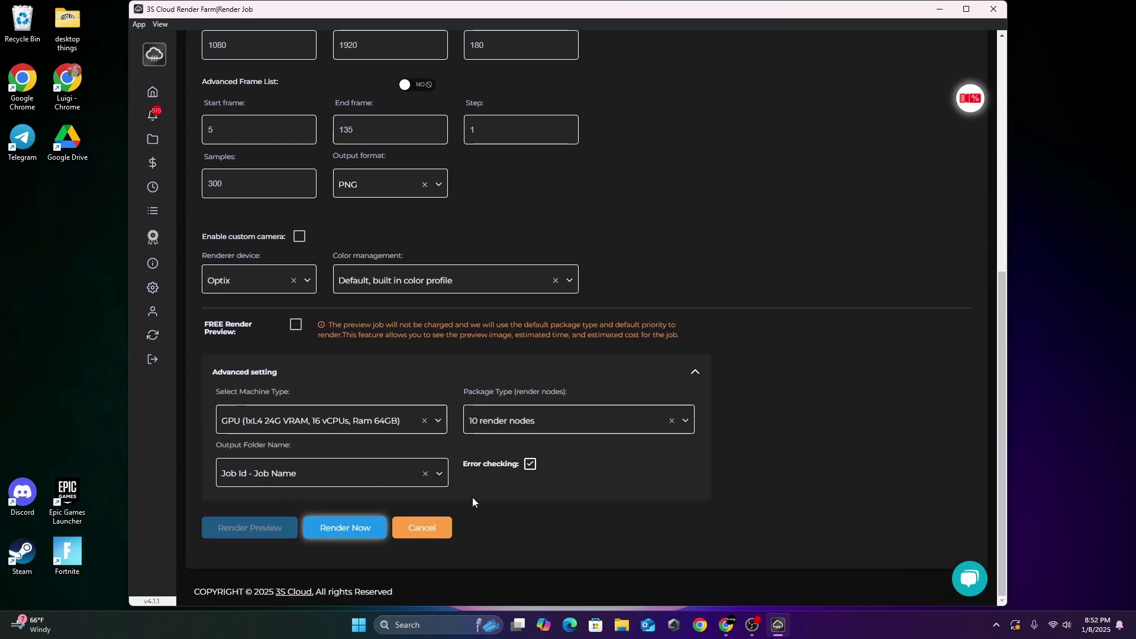
pyautogui.scroll(5, 505, 477)
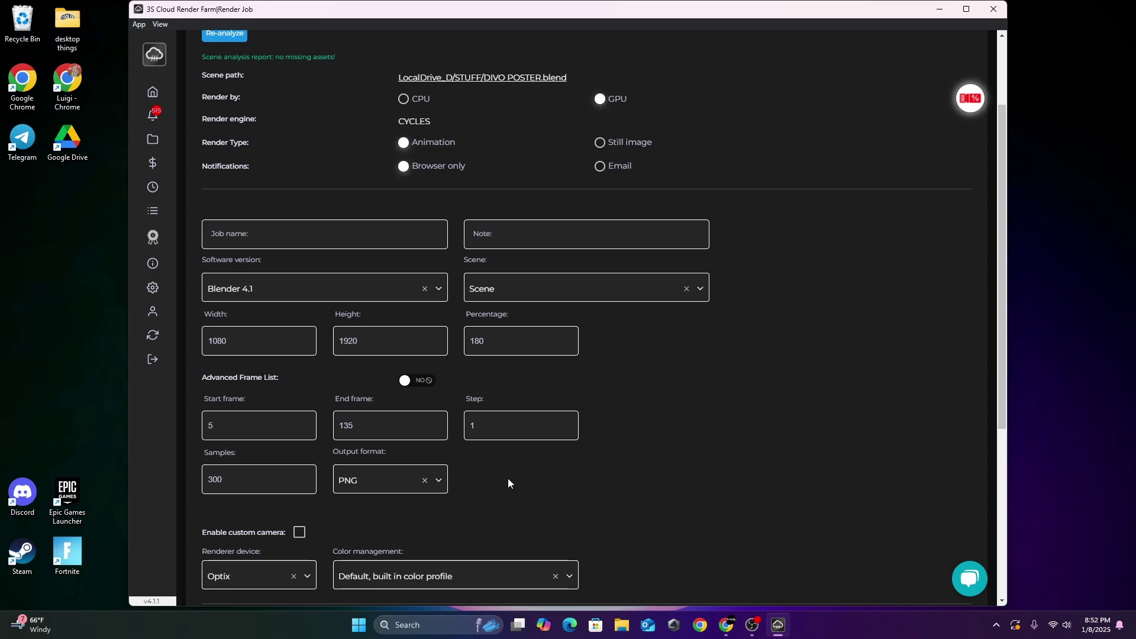
pyautogui.scroll(-5, 507, 478)
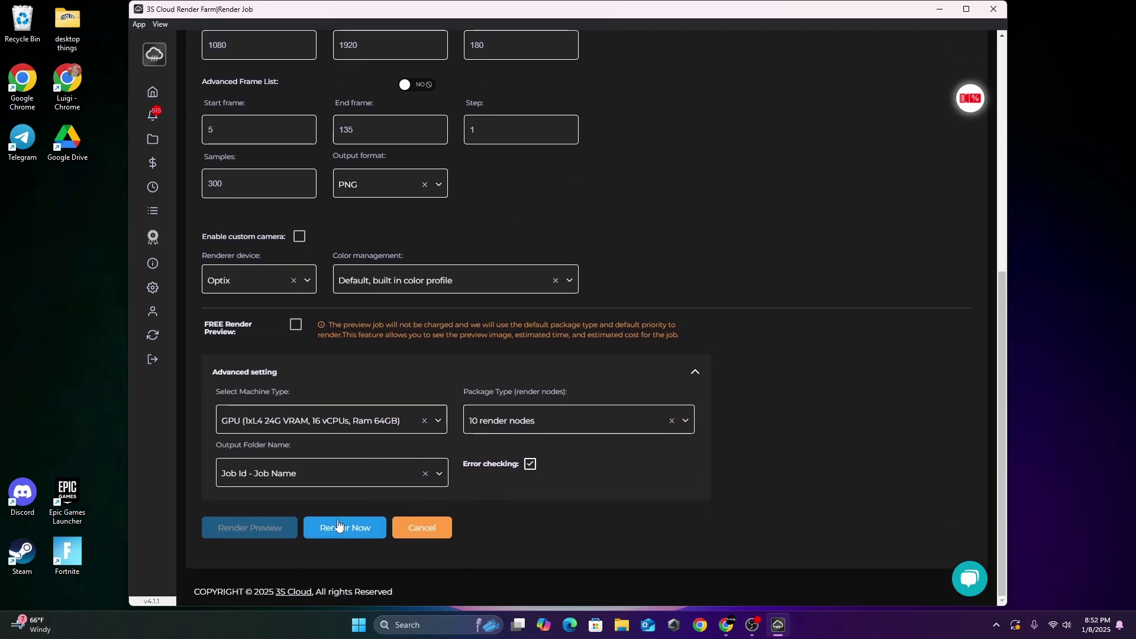
# Step: Go to the Home dashboard and examine the start and completion times of the most recent santa clipend.blend job
pyautogui.moveTo(154, 71)
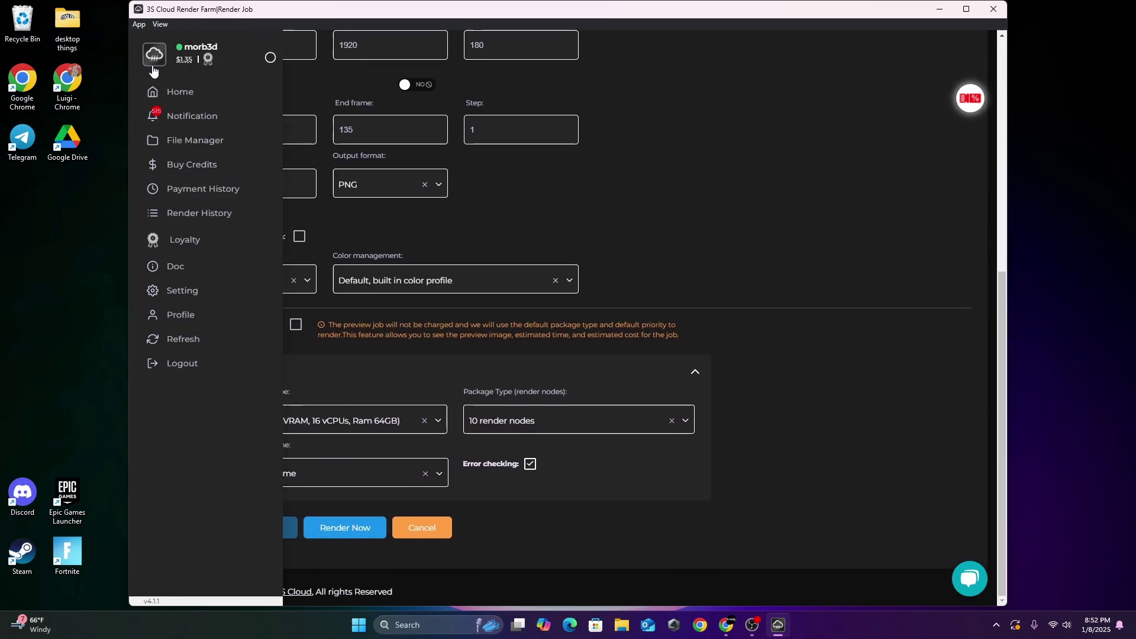
pyautogui.click(184, 92)
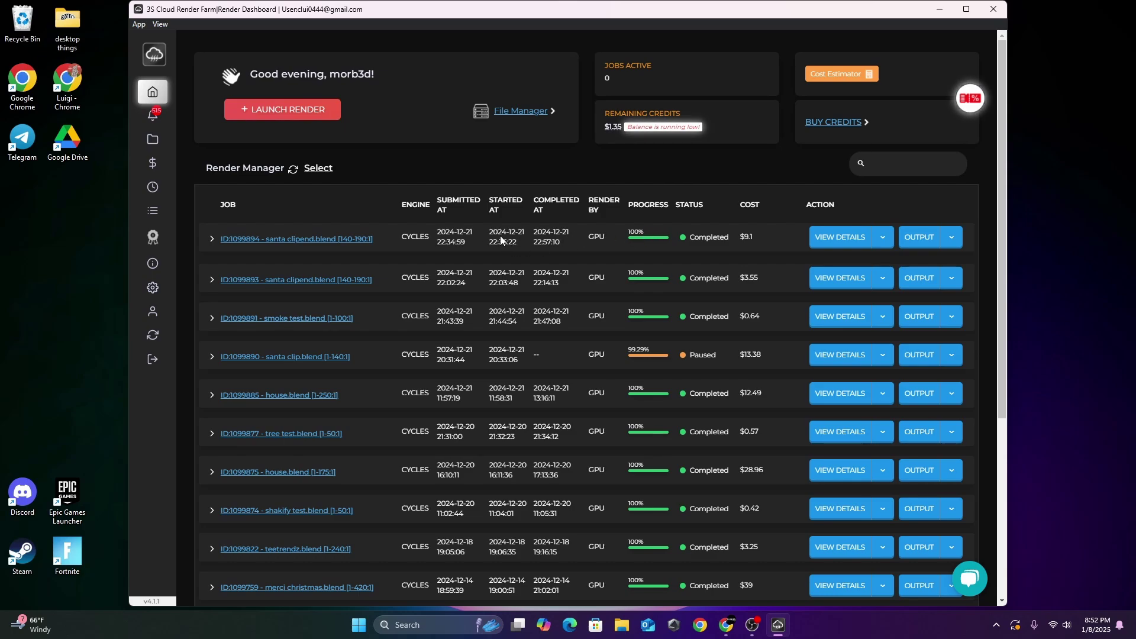
pyautogui.moveTo(490, 231); pyautogui.dragTo(558, 242)
pyautogui.click(553, 242)
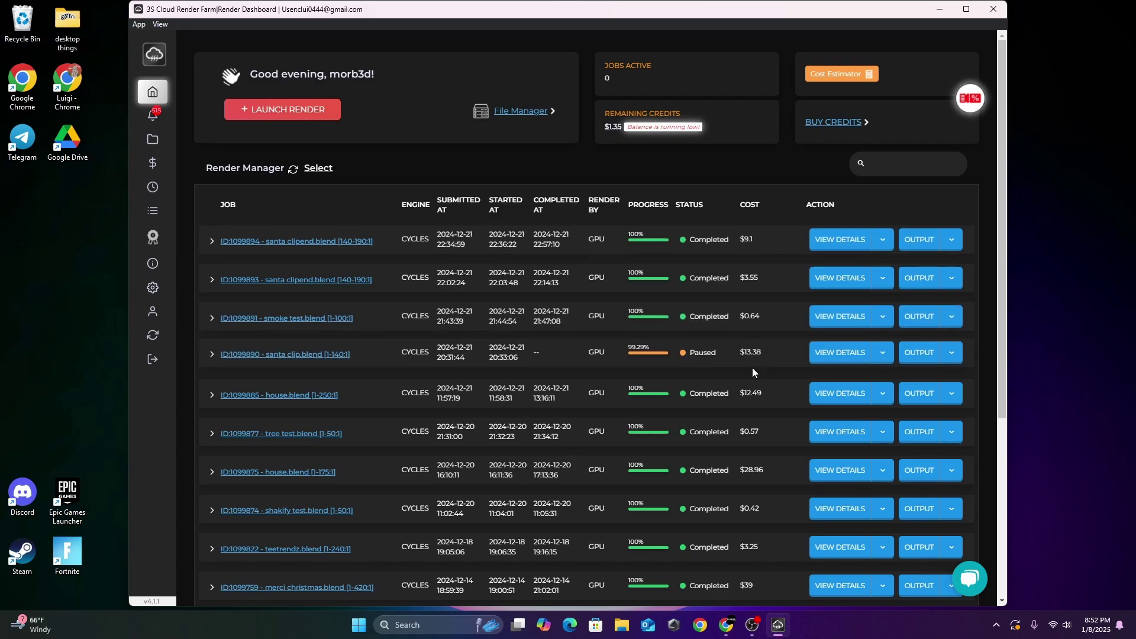
# Step: Start the output download of the newest santa clipend.blend job and browse the PNG SEQ folder on drive D: before cancelling
pyautogui.click(918, 238)
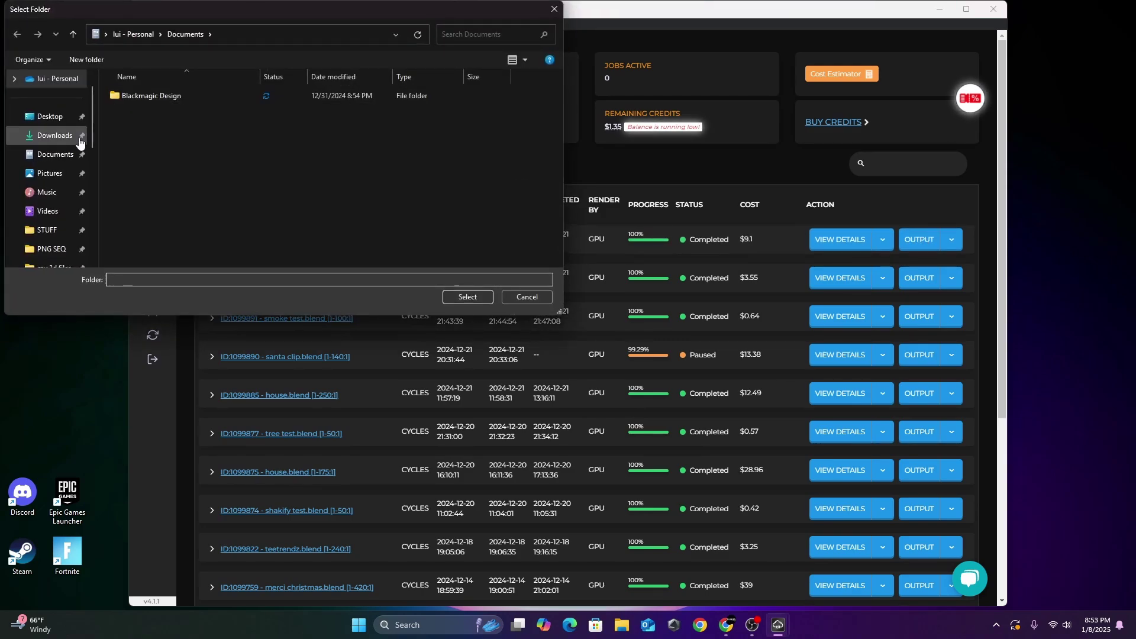
pyautogui.scroll(-3, 59, 157)
pyautogui.click(51, 78)
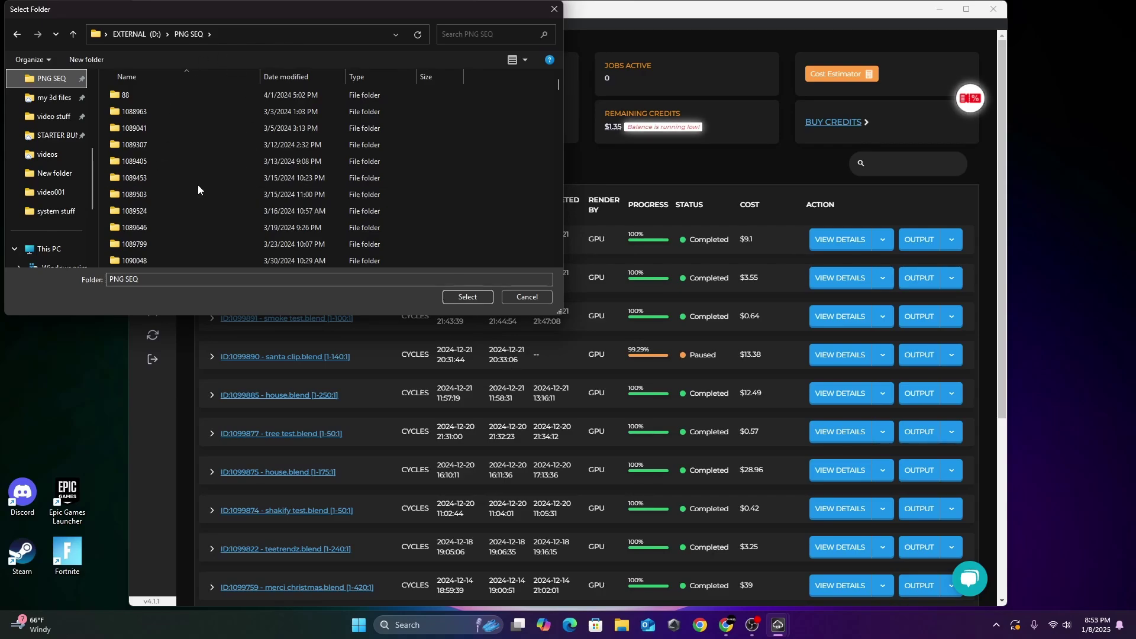
pyautogui.scroll(-4, 199, 188)
pyautogui.click(525, 298)
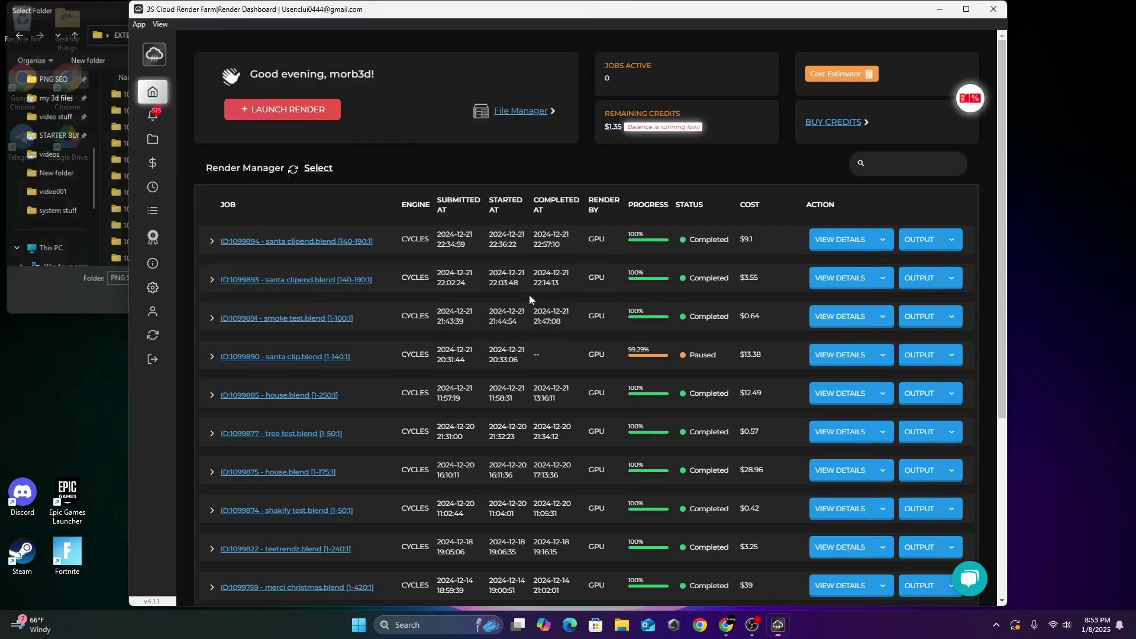
# Step: Bring up the newest job's output folder selection again, dismiss it and close the 3S Cloud Render Farm window
pyautogui.click(932, 244)
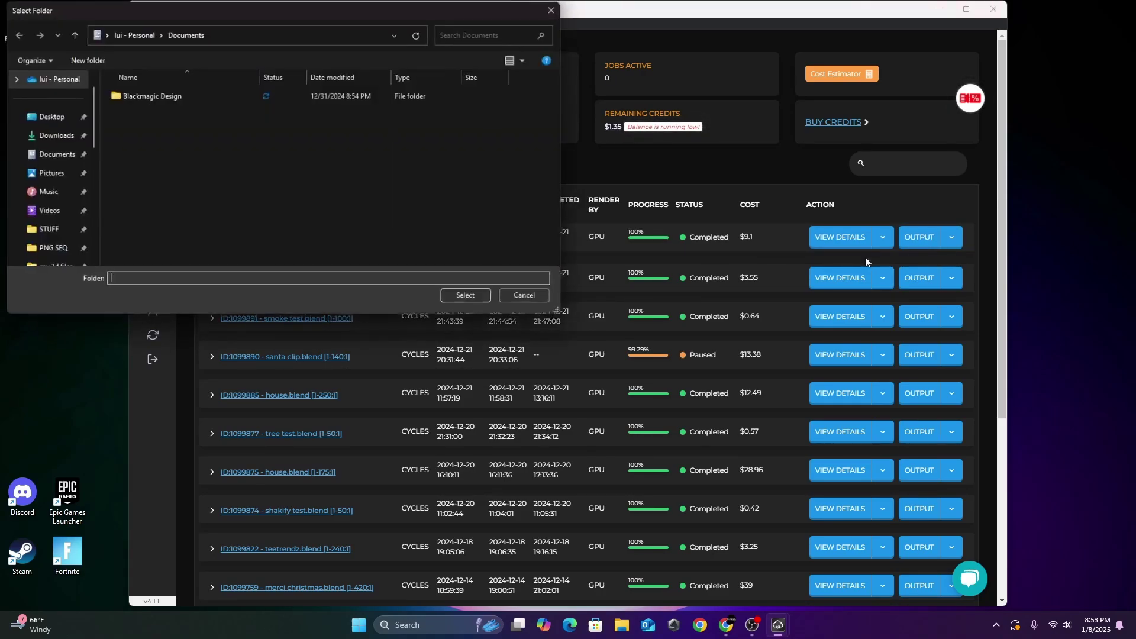
pyautogui.click(845, 184)
pyautogui.click(82, 16)
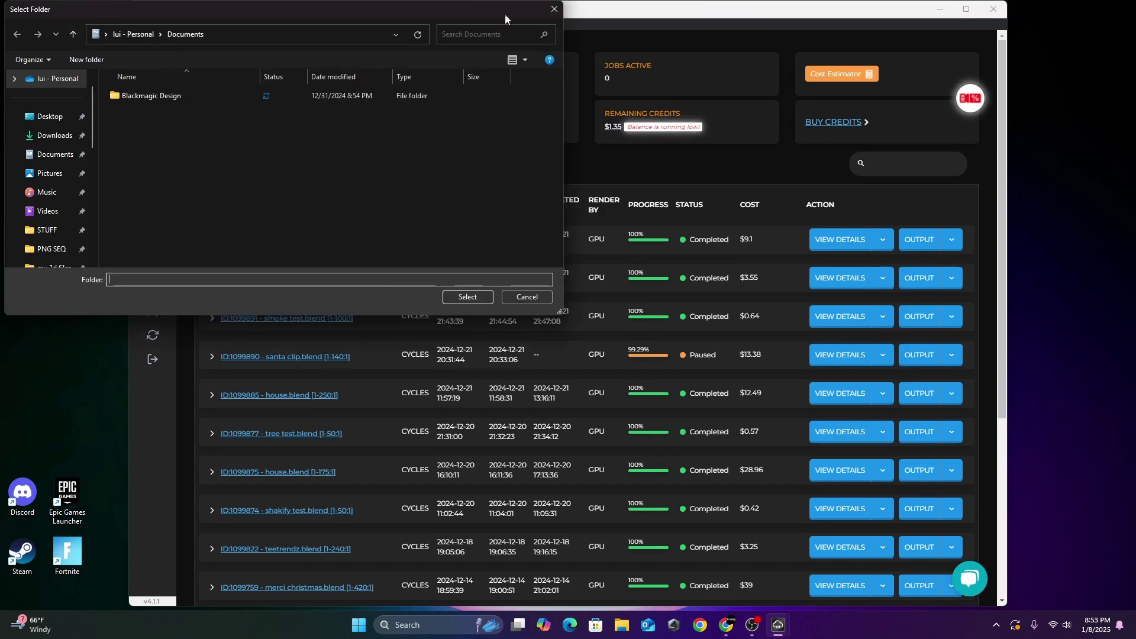
pyautogui.click(539, 15)
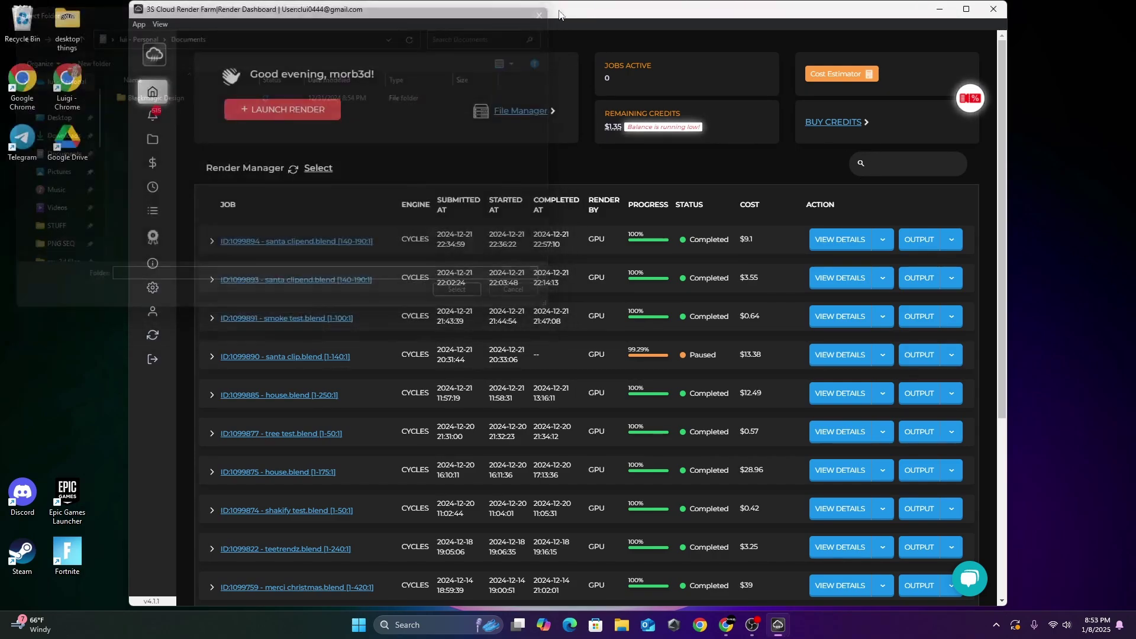
pyautogui.click(993, 10)
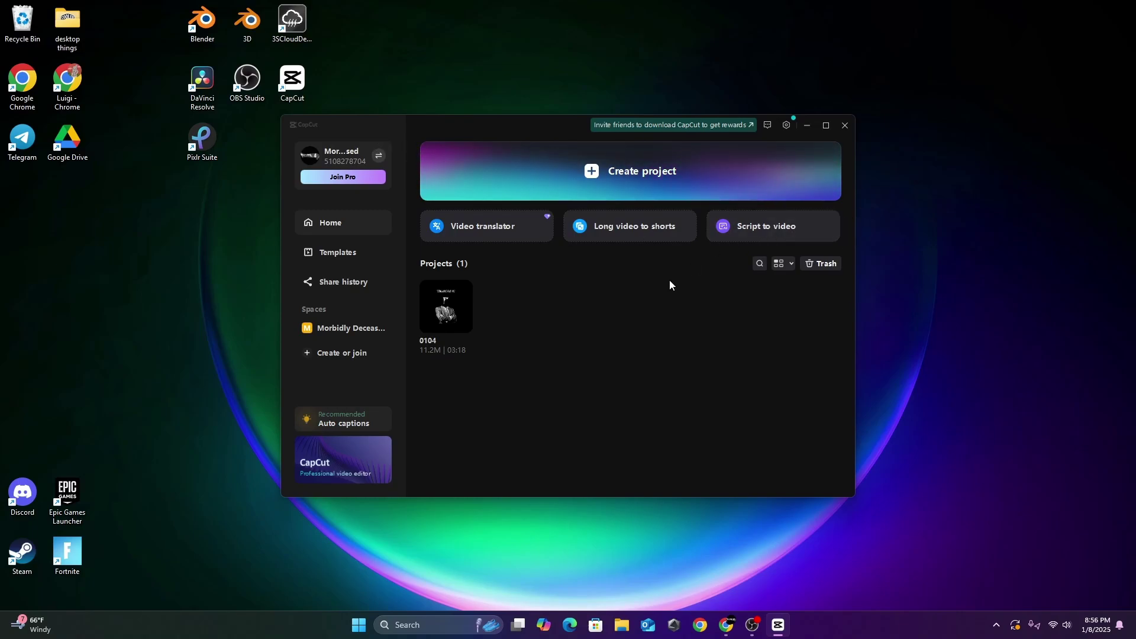
# Step: Switch the default image duration unit from seconds to frames in the editing settings and save the change
pyautogui.click(785, 128)
pyautogui.click(771, 145)
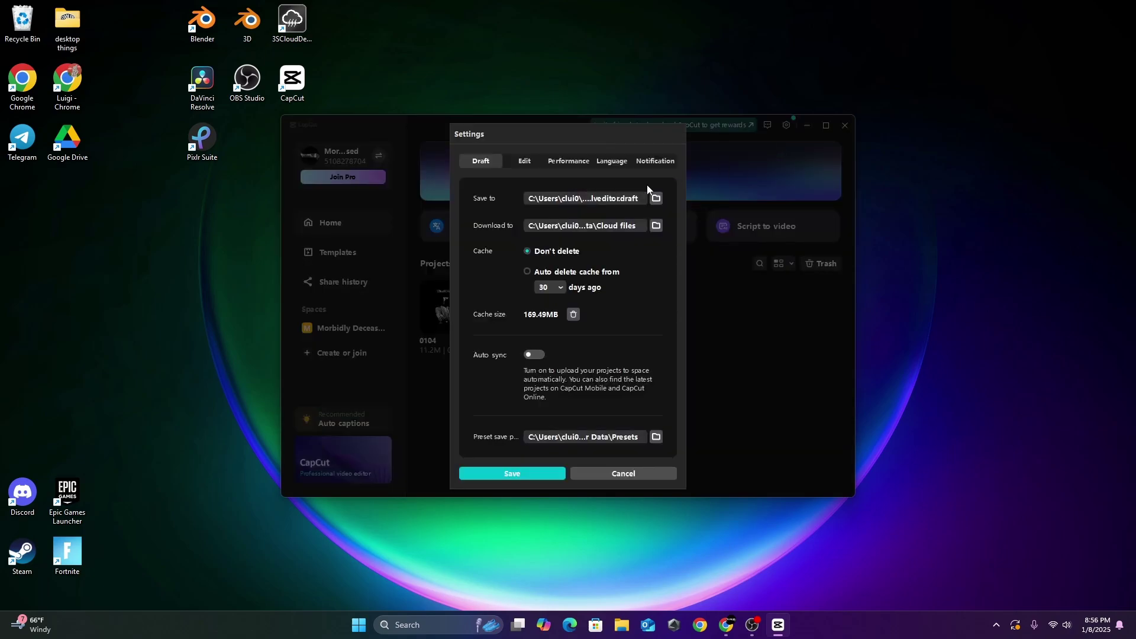
pyautogui.click(528, 159)
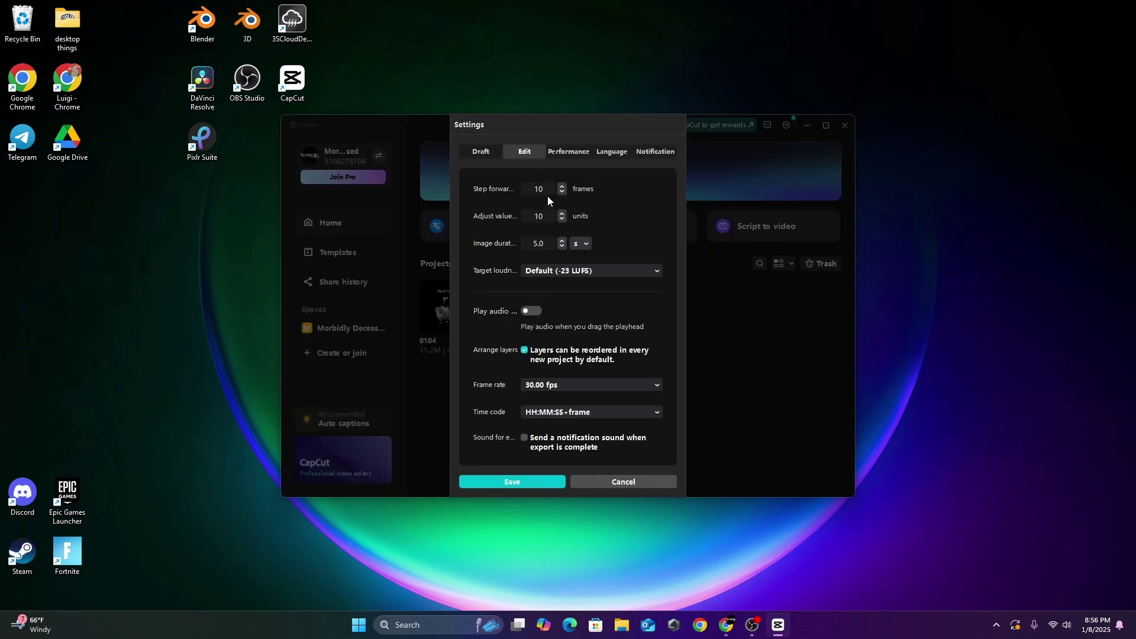
pyautogui.click(586, 244)
pyautogui.click(600, 281)
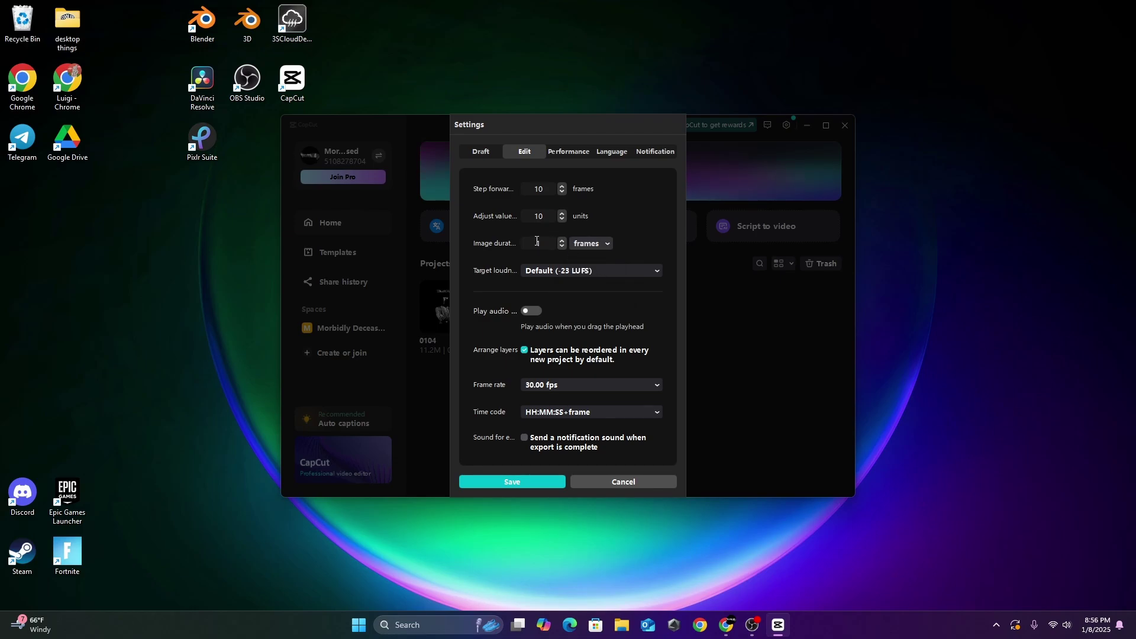
pyautogui.click(524, 484)
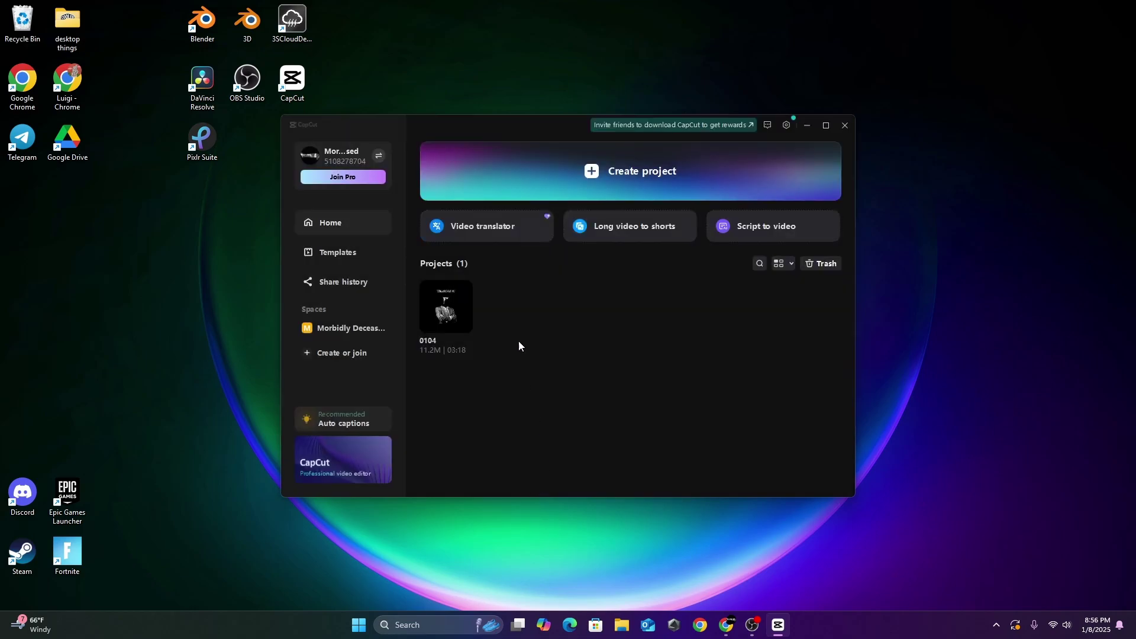
# Step: Create a new project and import the image sequence folder 1096545 from PNG SEQ on drive D: into its media
pyautogui.click(590, 173)
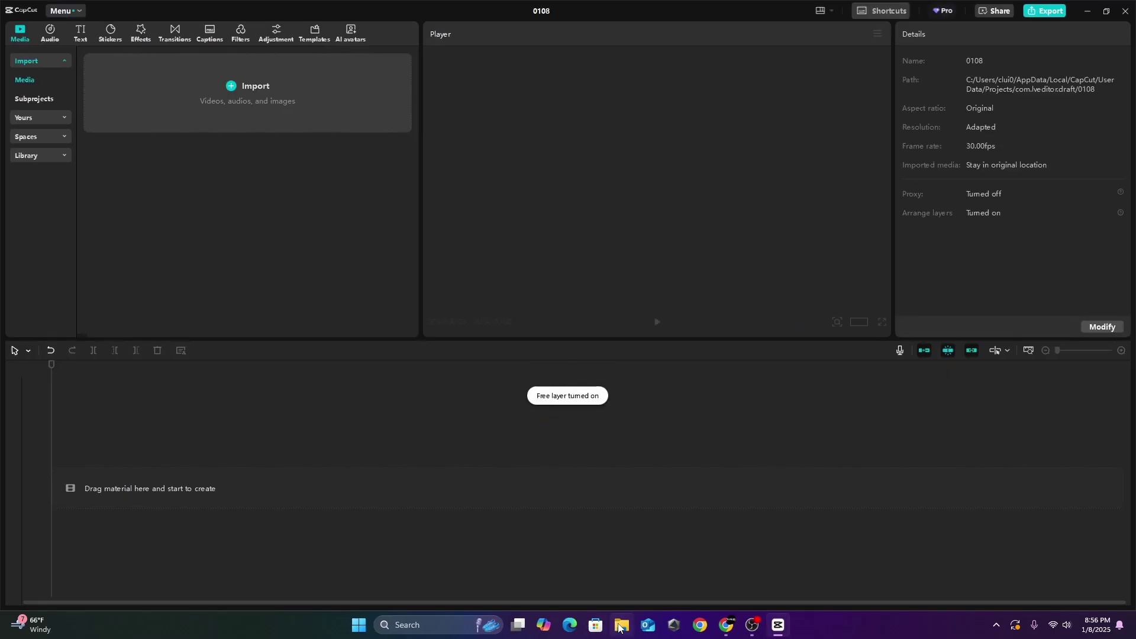
pyautogui.click(619, 626)
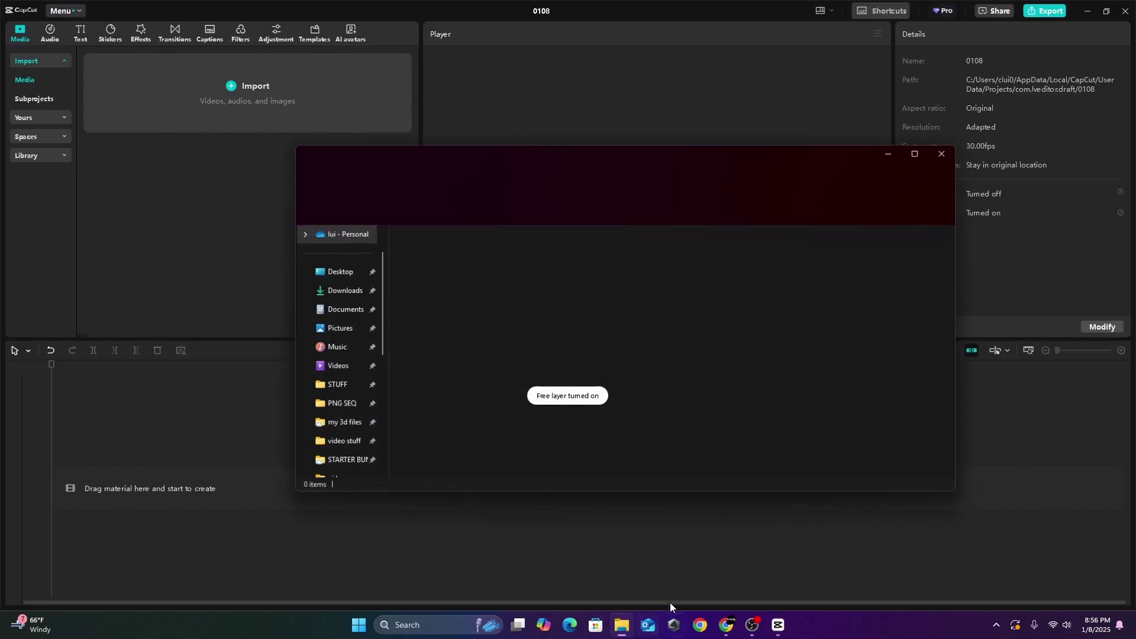
pyautogui.scroll(-1, 342, 428)
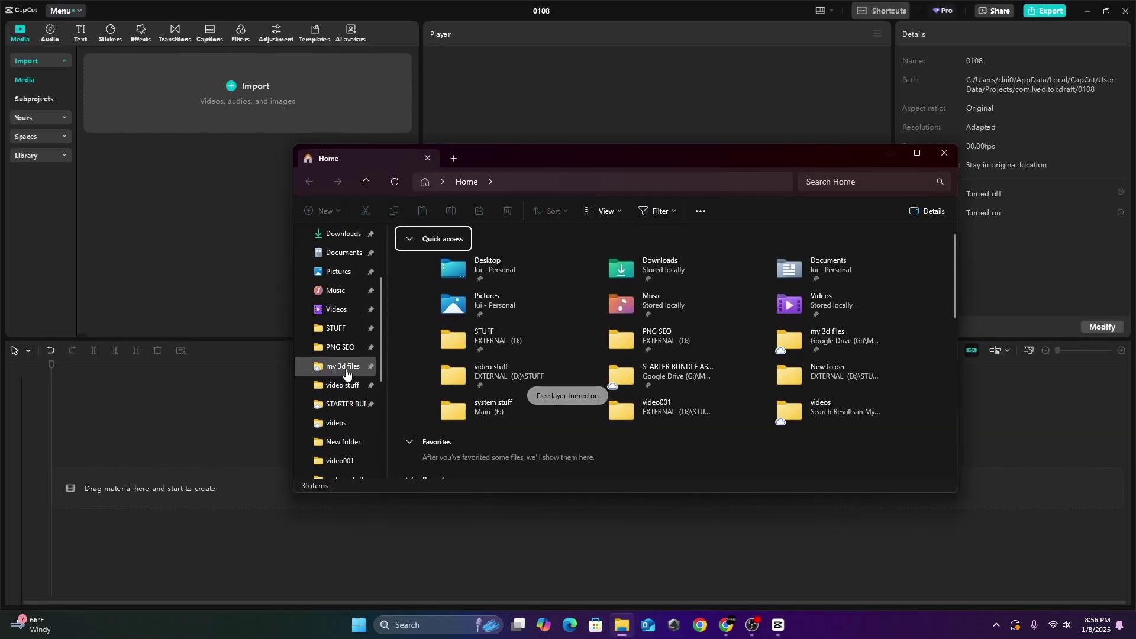
pyautogui.click(340, 347)
pyautogui.scroll(-10, 461, 343)
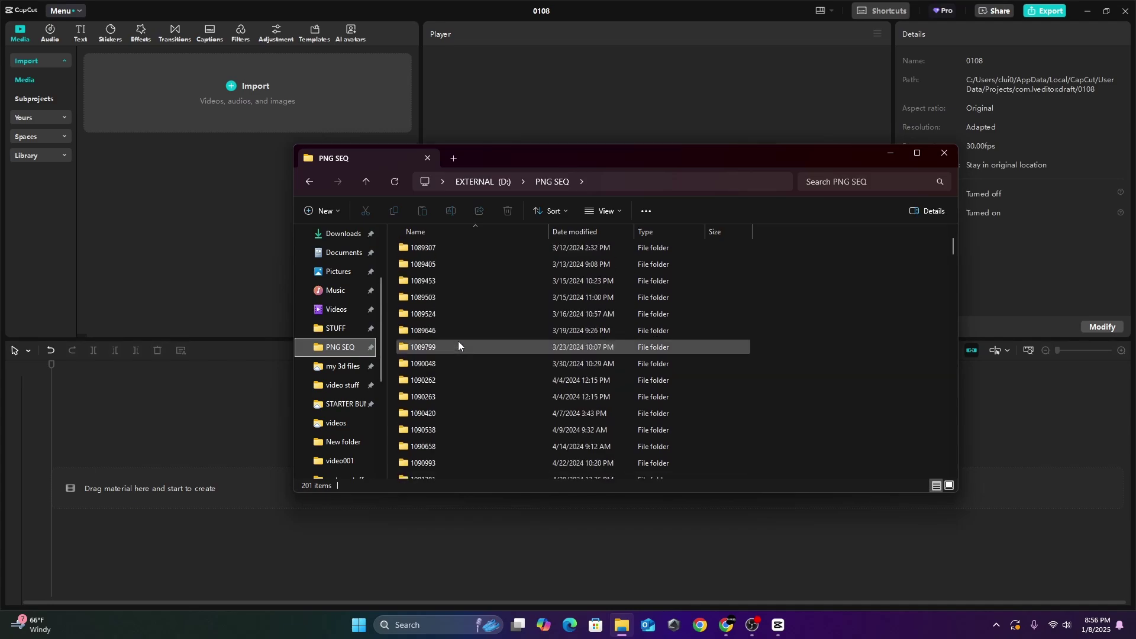
pyautogui.scroll(-10, 462, 350)
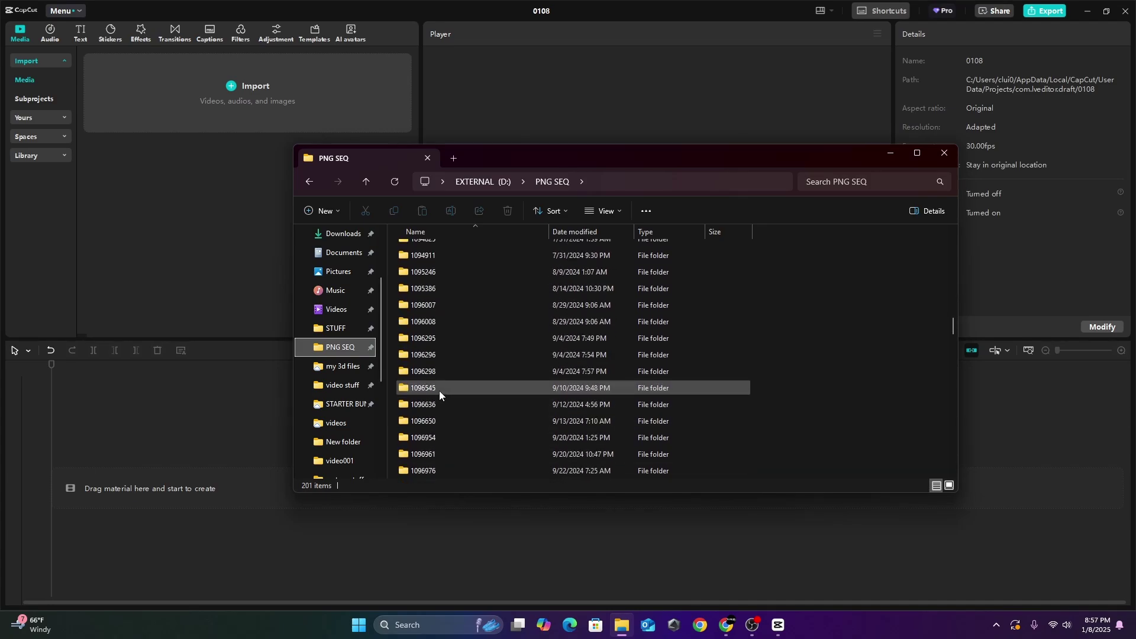
pyautogui.moveTo(441, 393); pyautogui.dragTo(219, 188)
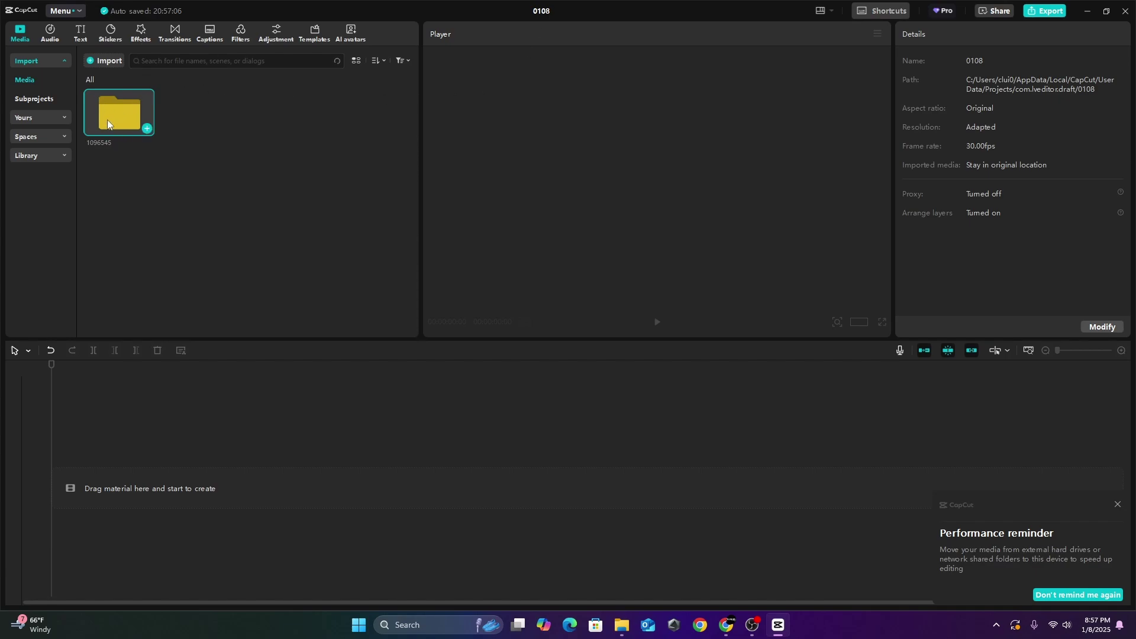
# Step: Place the 1096545 image sequence at the start of the timeline, combine its images into a compound clip and scrub through it
pyautogui.moveTo(116, 112); pyautogui.dragTo(112, 478)
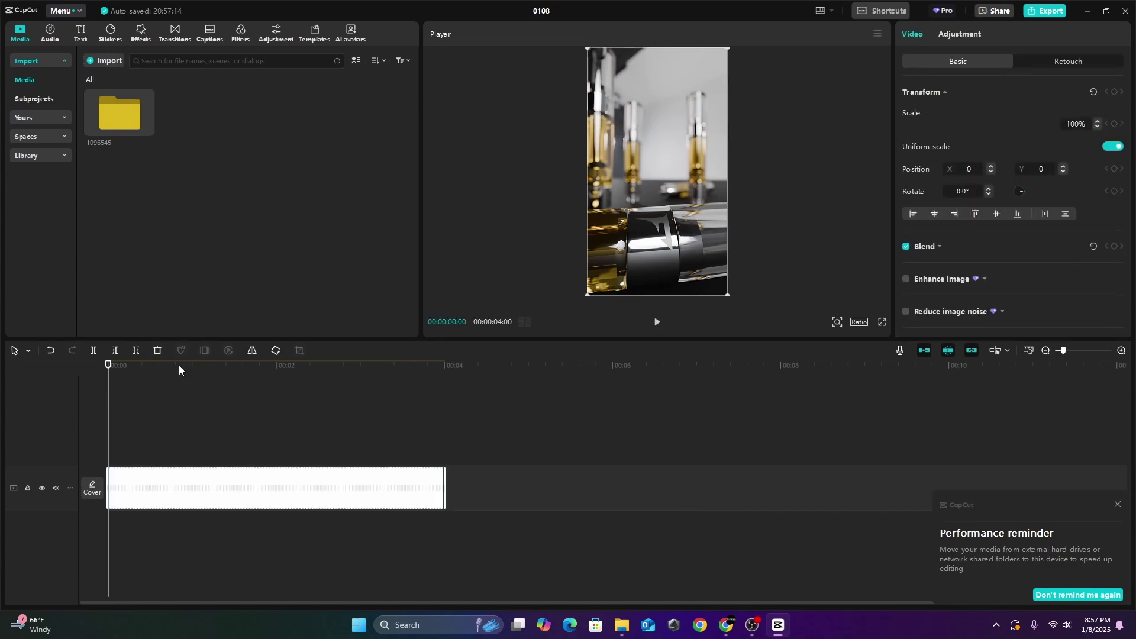
pyautogui.moveTo(110, 370); pyautogui.dragTo(214, 414)
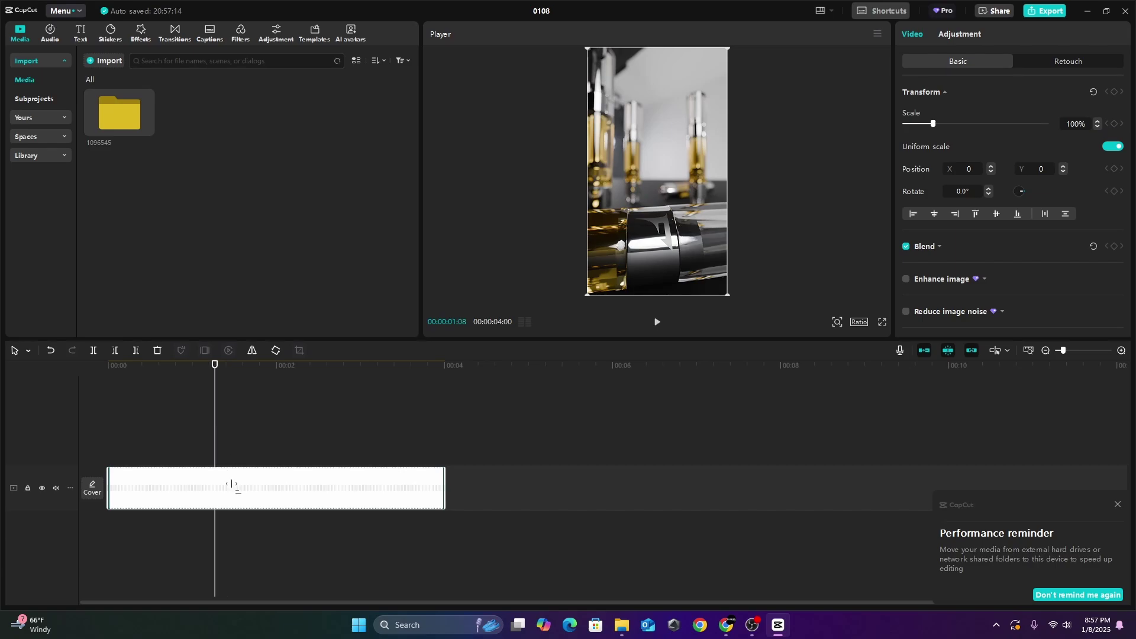
pyautogui.rightClick(228, 490)
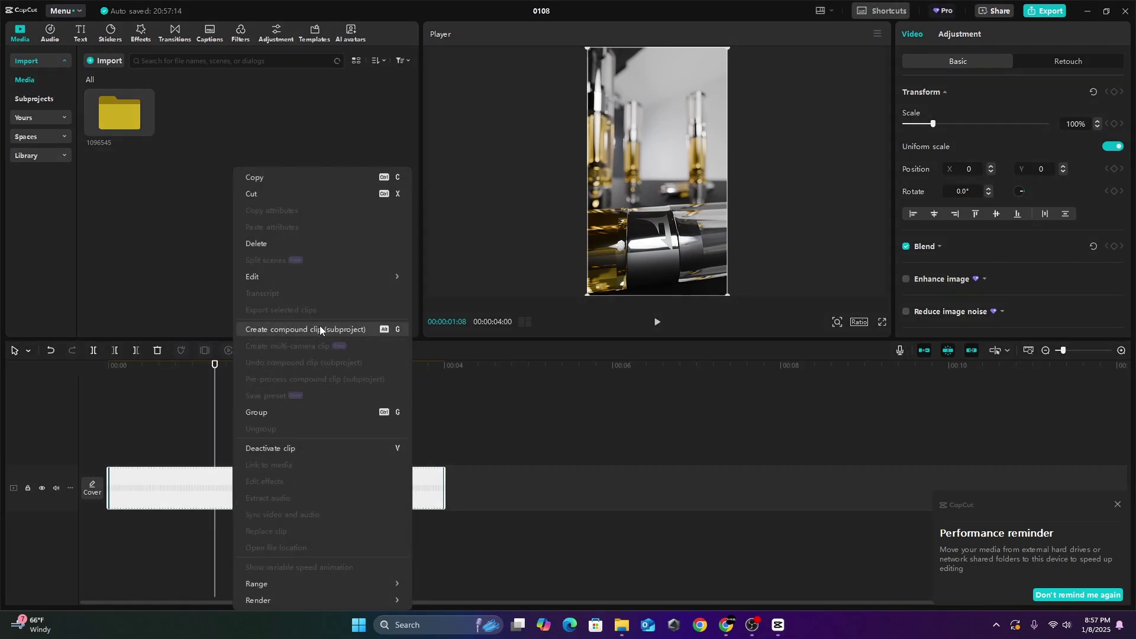
pyautogui.click(283, 329)
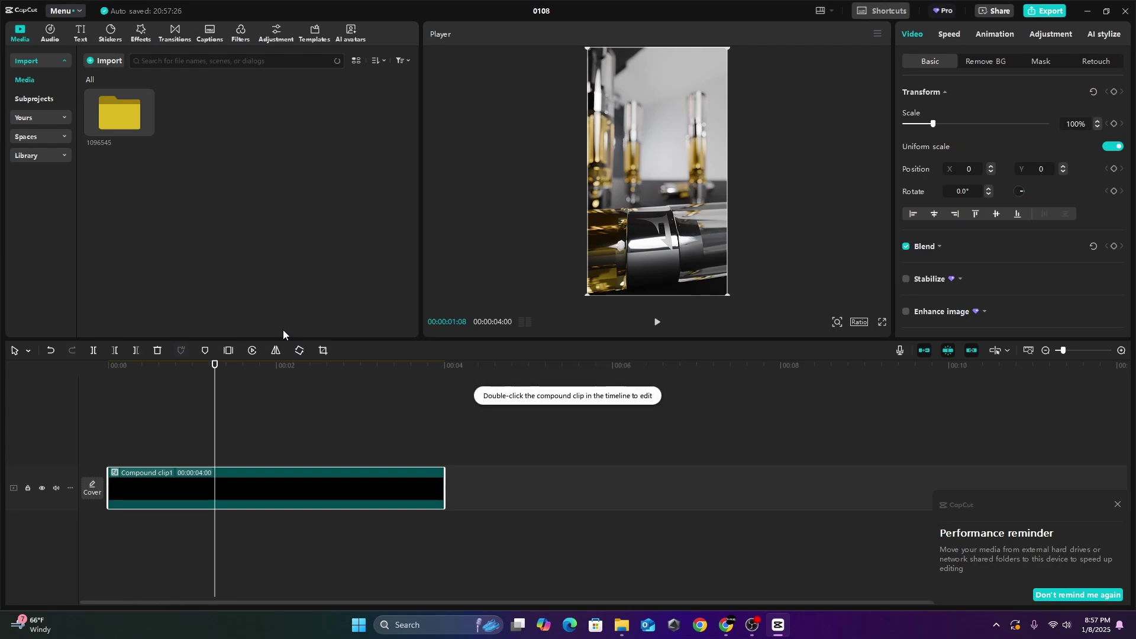
pyautogui.moveTo(220, 385); pyautogui.dragTo(291, 524)
# Step: Open the project's export settings and review the resolution choices and the video, audio, GIF and caption options
pyautogui.click(1045, 11)
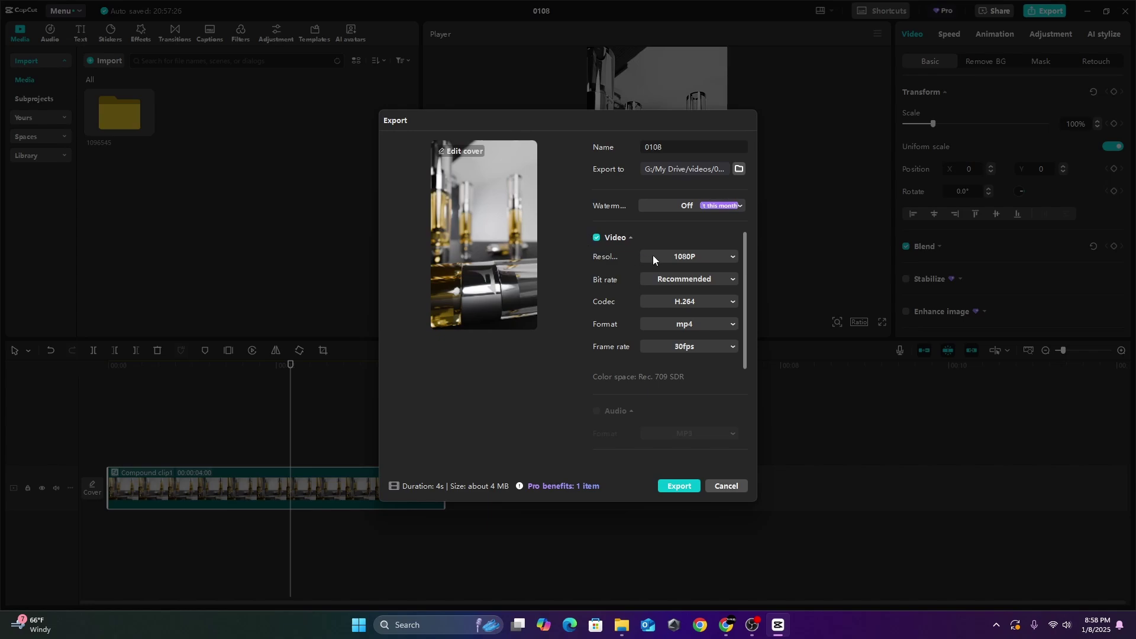
pyautogui.click(671, 257)
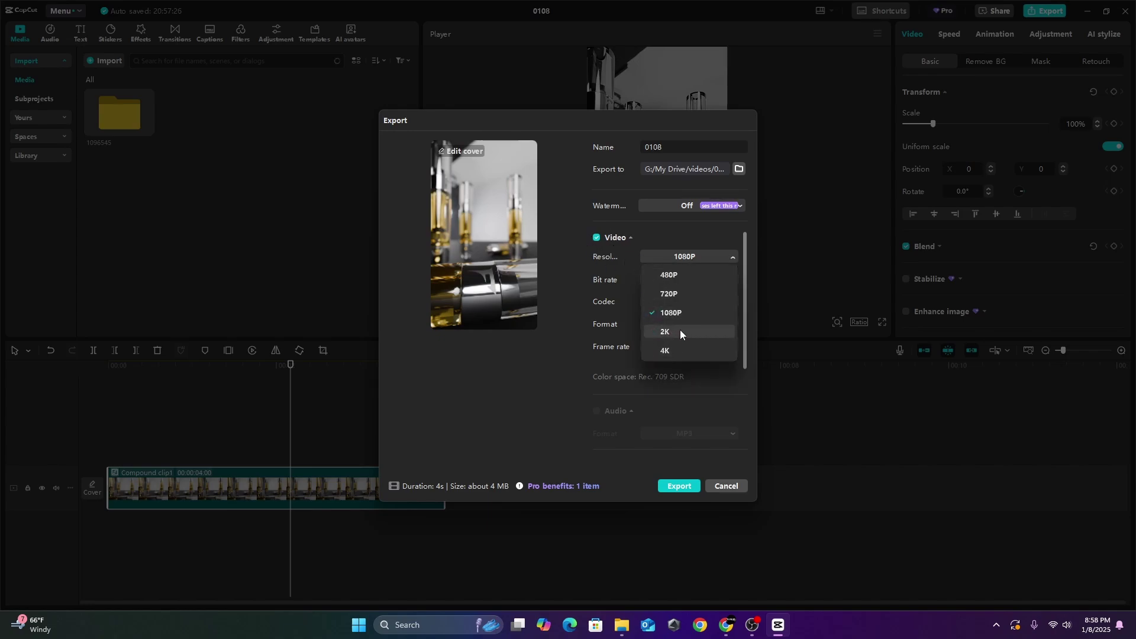
pyautogui.click(569, 270)
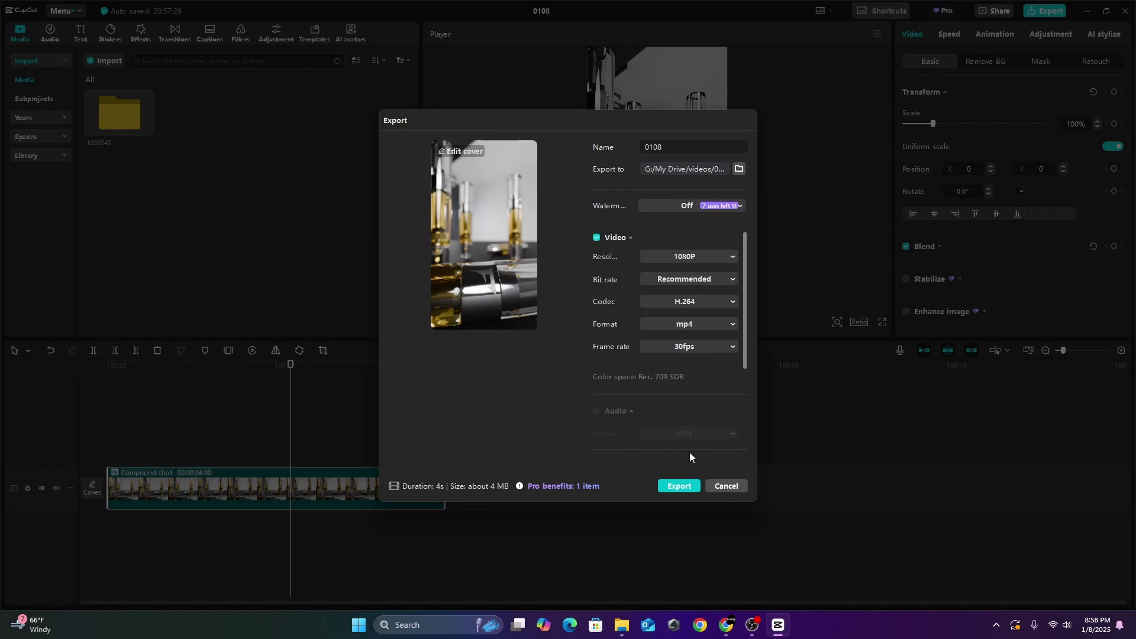
pyautogui.scroll(-2, 648, 381)
pyautogui.scroll(-1, 648, 381)
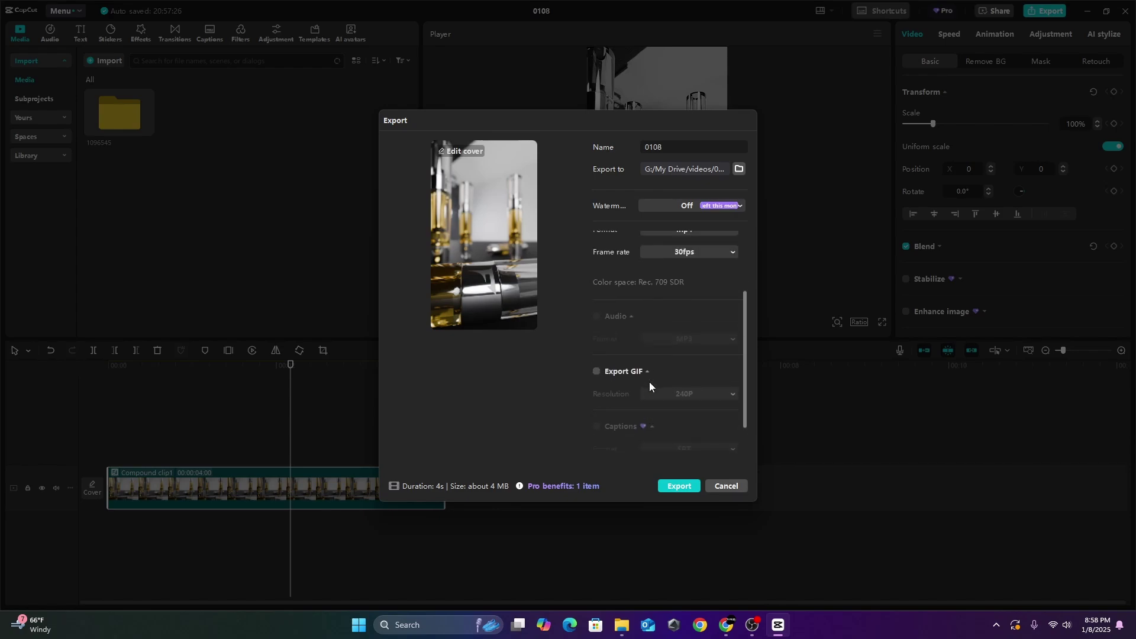
pyautogui.scroll(3, 649, 382)
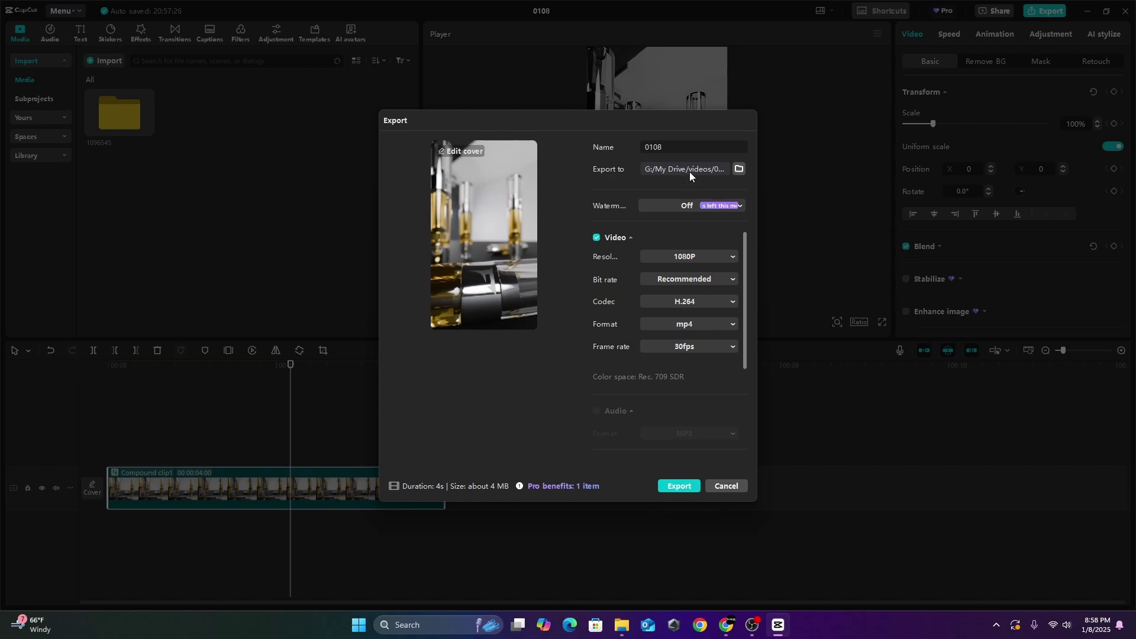